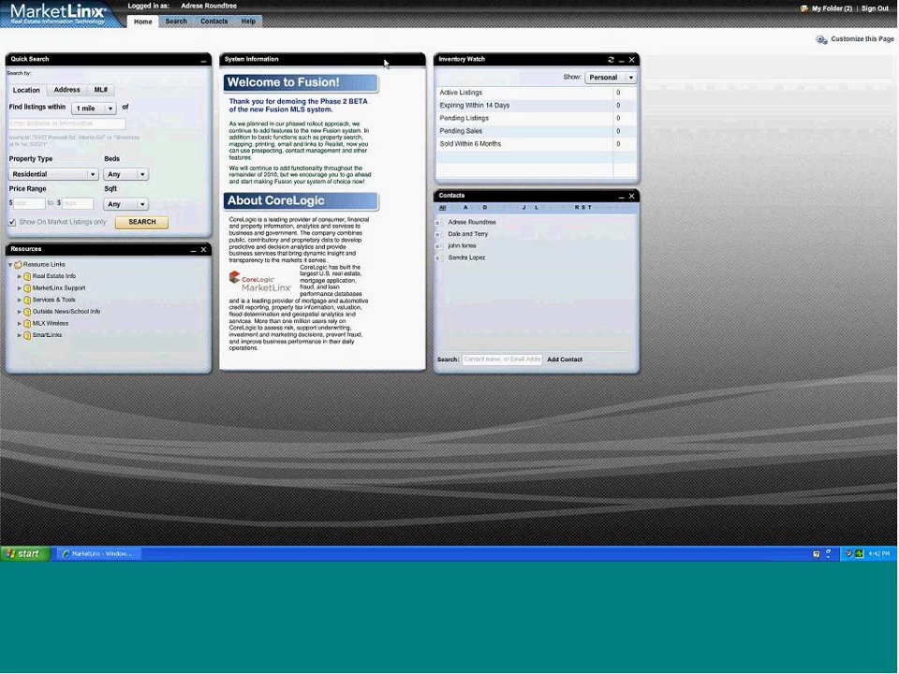
- Browse the search types and the Address and Listing # tabs, then return to Location
{"action": "left_click", "coordinate": [176, 21]}
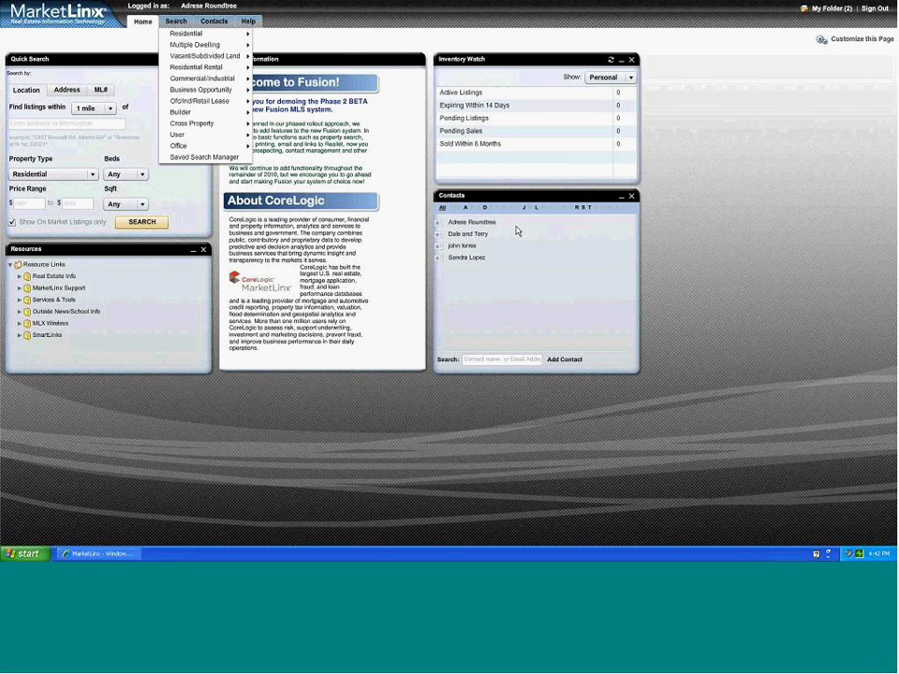
{"action": "left_click", "coordinate": [365, 63]}
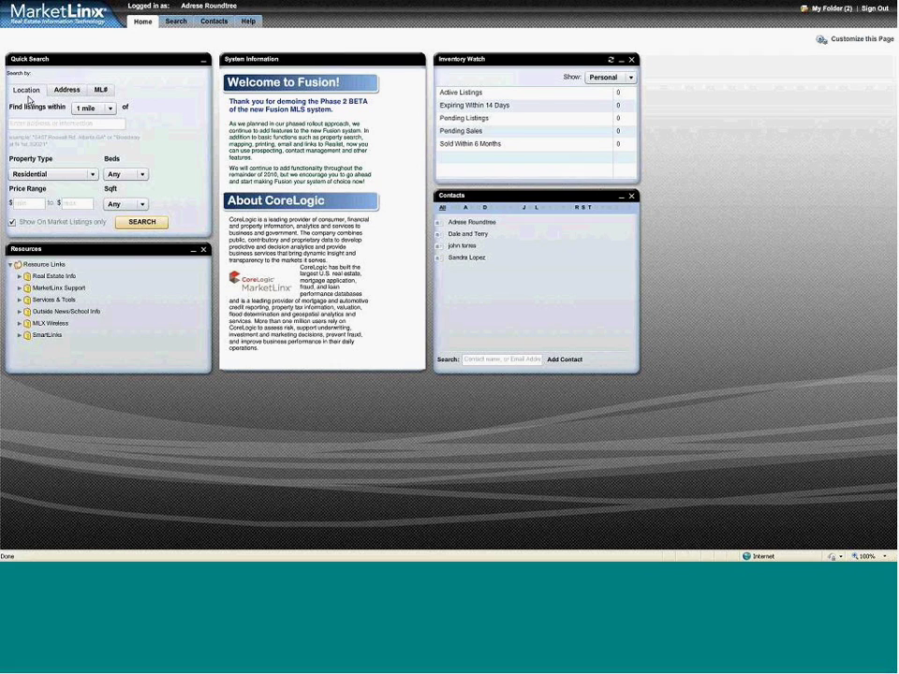
{"action": "left_click", "coordinate": [74, 96]}
{"action": "left_click", "coordinate": [100, 91]}
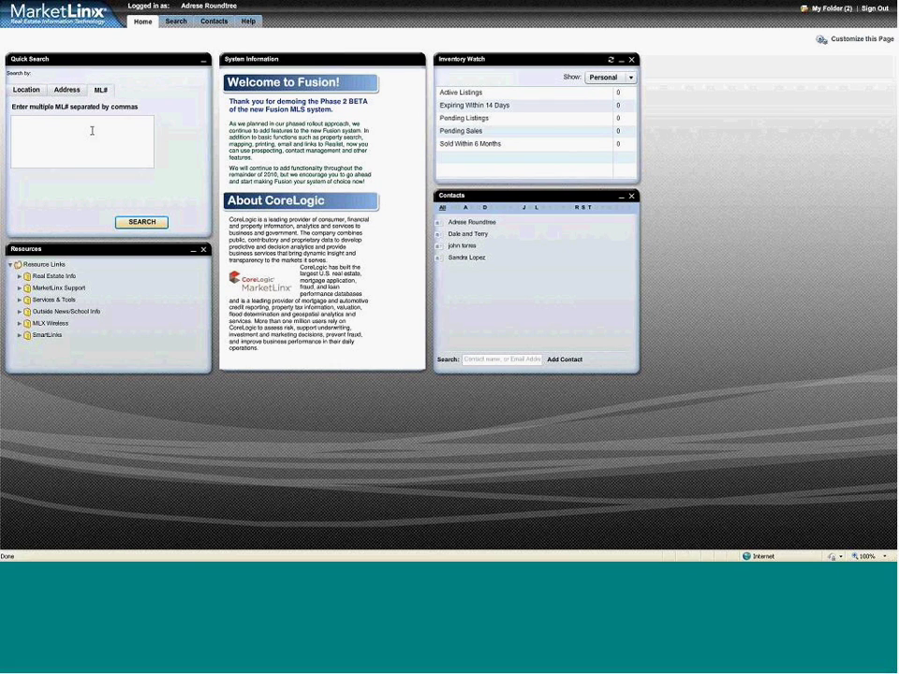
{"action": "left_click", "coordinate": [32, 88]}
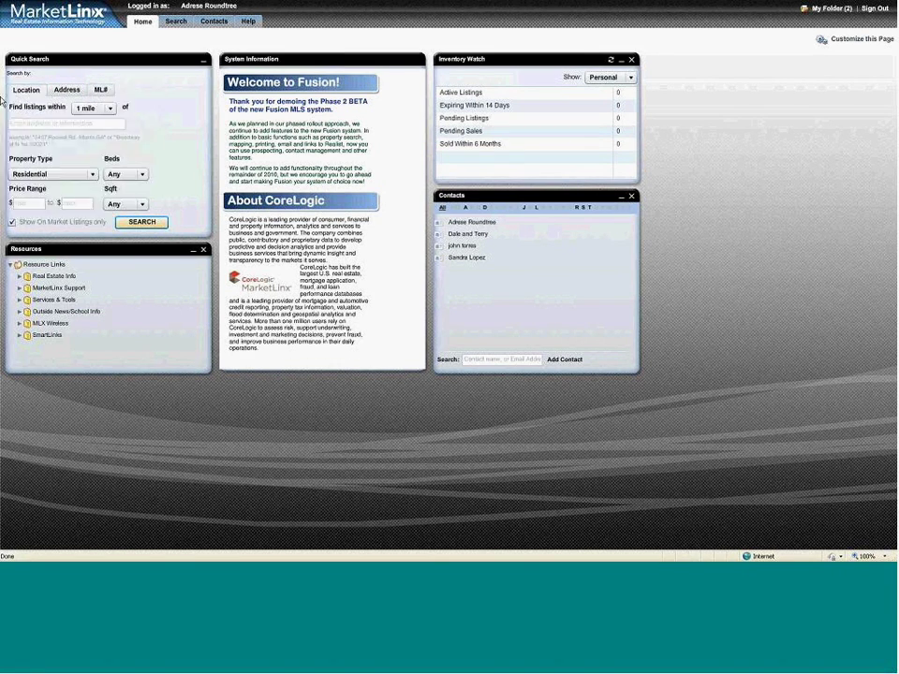
- Set the search to within 2 miles of summerlin, nv
{"action": "left_click", "coordinate": [94, 109]}
{"action": "left_click", "coordinate": [88, 133]}
{"action": "left_click", "coordinate": [68, 125]}
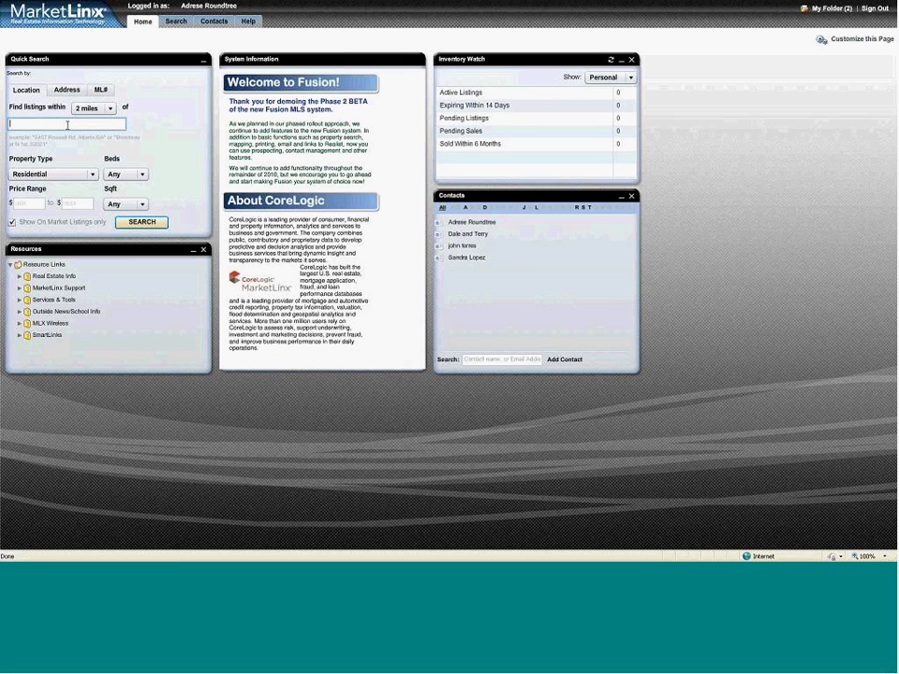
{"action": "type", "text": "summerlin, nv"}
- Require 4+ beds, 2500+ sqft and a 250000 maximum price, then run the search
{"action": "left_click", "coordinate": [126, 175]}
{"action": "left_click", "coordinate": [127, 231]}
{"action": "left_click", "coordinate": [125, 203]}
{"action": "scroll", "coordinate": [140, 246], "scroll_direction": "down", "scroll_amount": 5}
{"action": "scroll", "coordinate": [141, 245], "scroll_direction": "up", "scroll_amount": 2}
{"action": "left_click", "coordinate": [115, 227]}
{"action": "left_click", "coordinate": [80, 203]}
{"action": "type", "text": "250000"}
{"action": "left_click", "coordinate": [125, 223]}
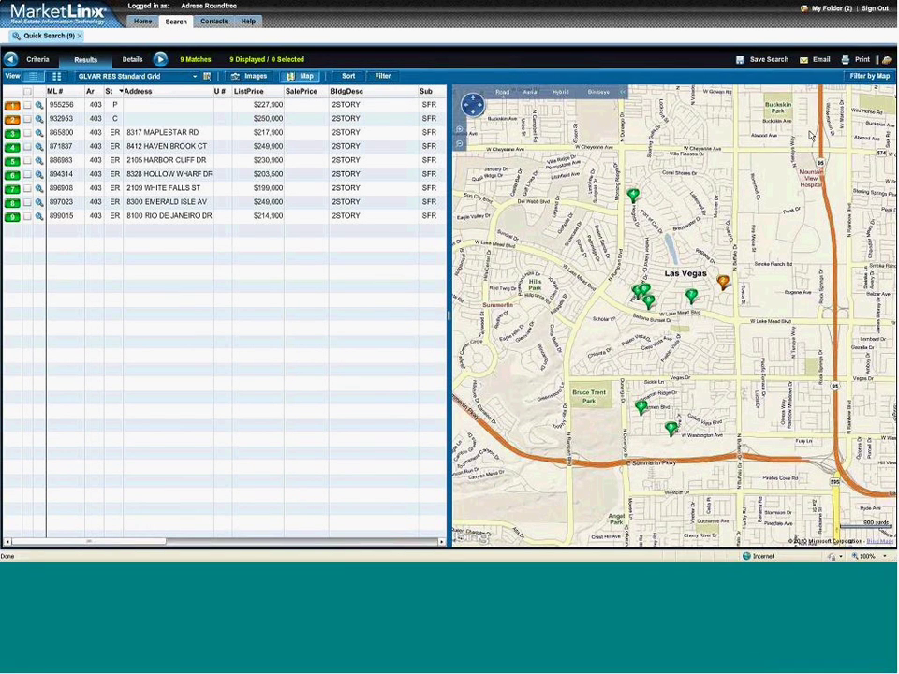
- Preview a listing from its map pin, then return to the Criteria view
{"action": "mouse_move", "coordinate": [633, 197]}
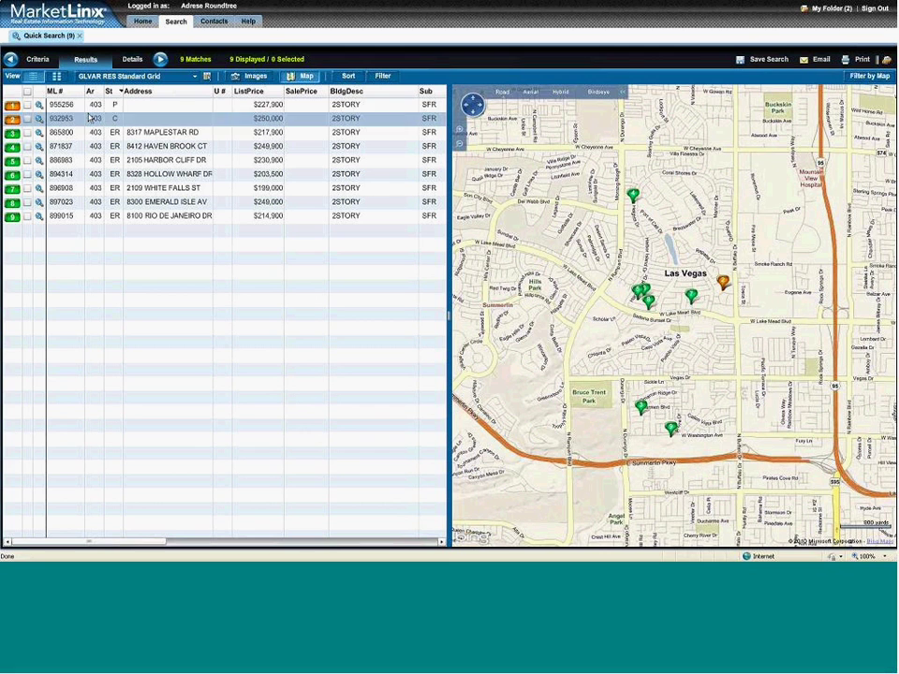
{"action": "left_click", "coordinate": [38, 62]}
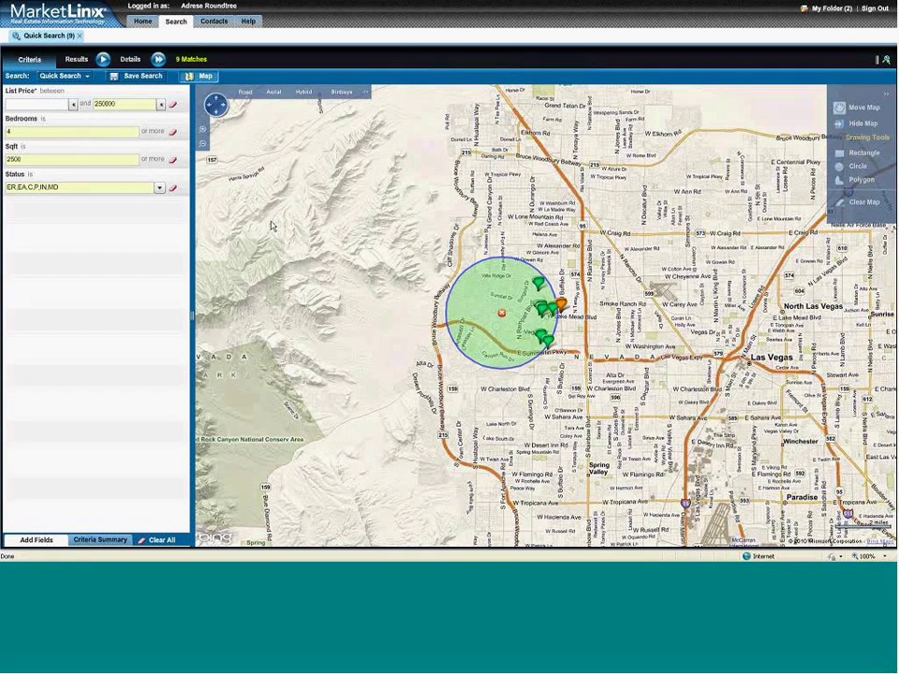
- Add the Baths Total and Garage fields to the search criteria
{"action": "left_click", "coordinate": [50, 541]}
{"action": "type", "text": "B"}
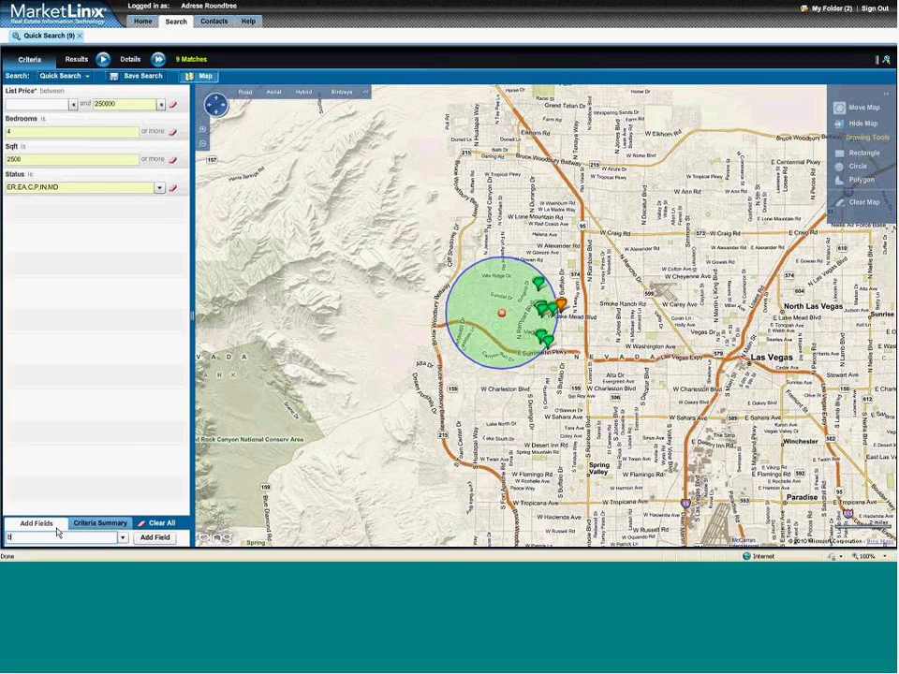
{"action": "type", "text": "ath"}
{"action": "left_click", "coordinate": [58, 450]}
{"action": "left_click", "coordinate": [155, 538]}
{"action": "left_click", "coordinate": [19, 536]}
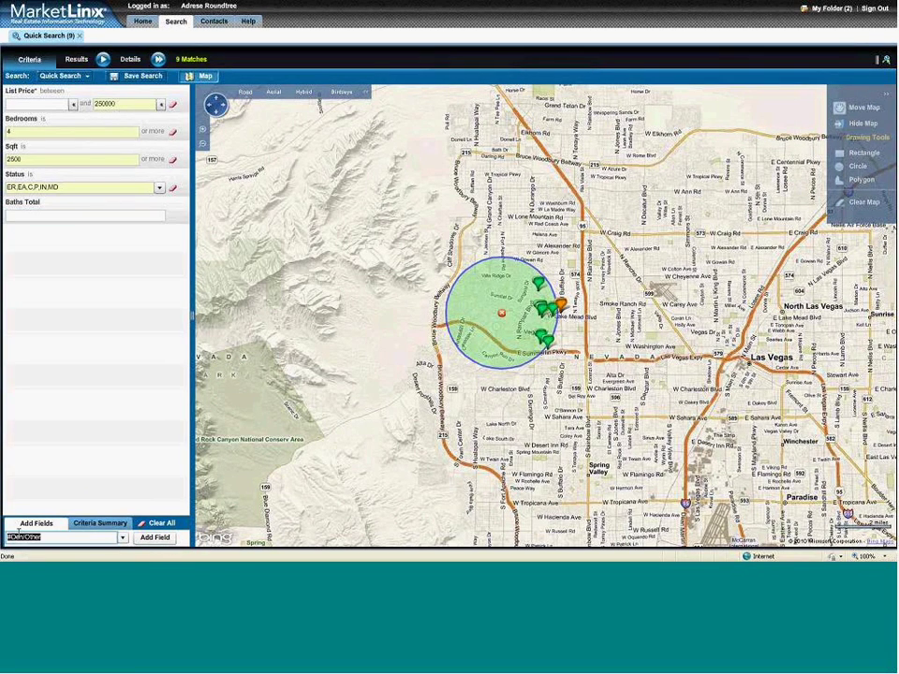
{"action": "type", "text": "Gar"}
{"action": "left_click", "coordinate": [18, 427]}
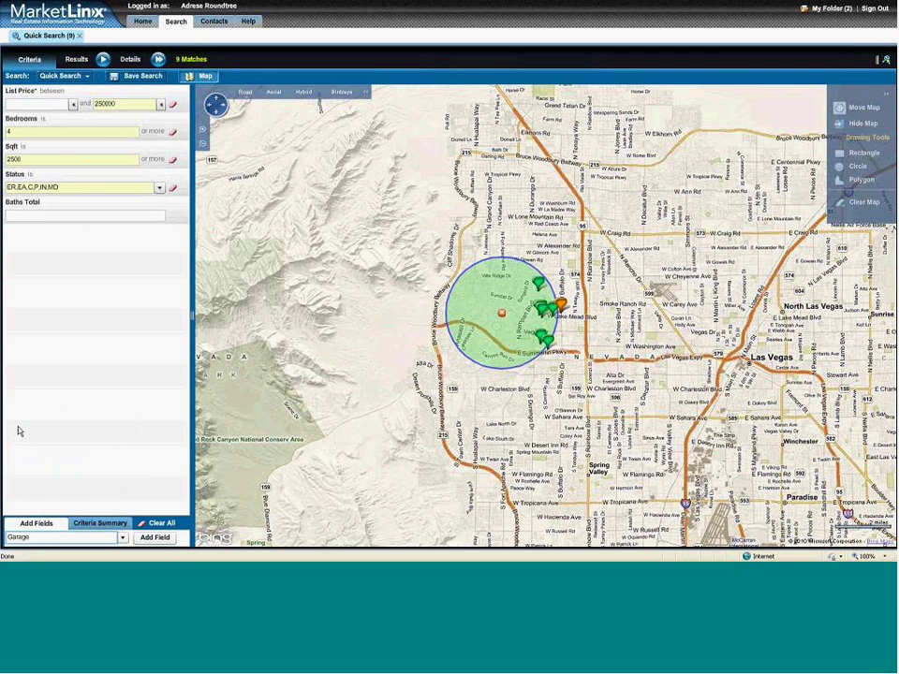
{"action": "left_click", "coordinate": [157, 537]}
- Set Baths Total and Garage each to 3 'or more'
{"action": "left_click", "coordinate": [30, 214]}
{"action": "type", "text": "3"}
{"action": "left_click", "coordinate": [45, 204]}
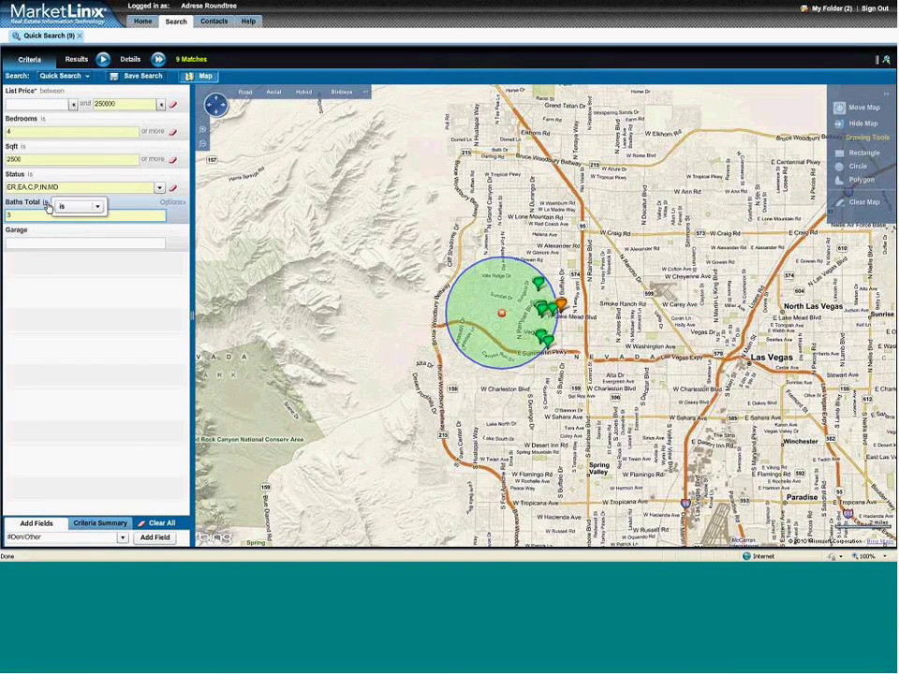
{"action": "left_click", "coordinate": [96, 208]}
{"action": "left_click", "coordinate": [82, 253]}
{"action": "left_click", "coordinate": [41, 243]}
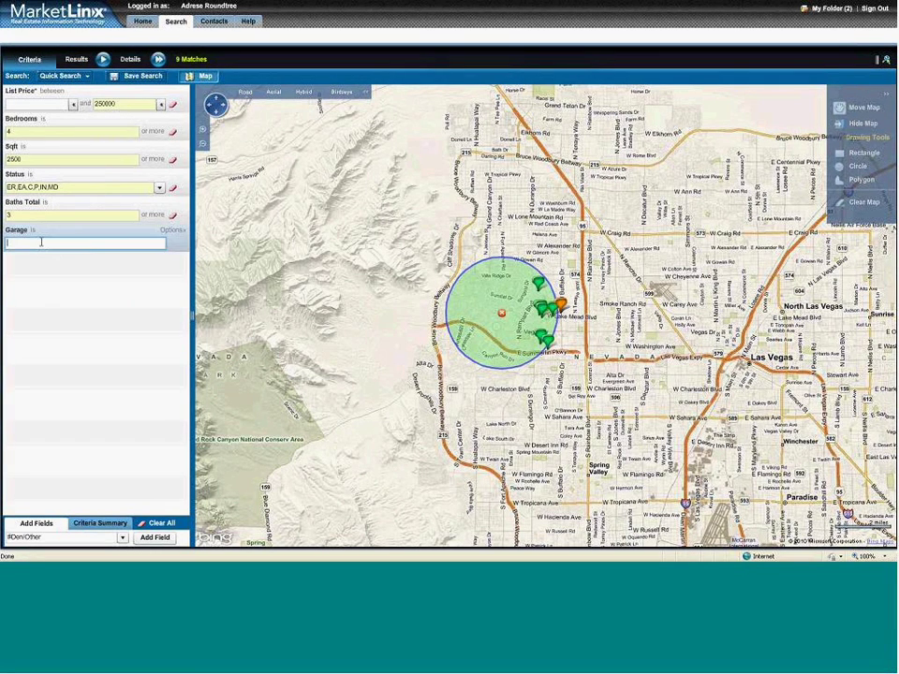
{"action": "type", "text": "3"}
{"action": "left_click", "coordinate": [32, 230]}
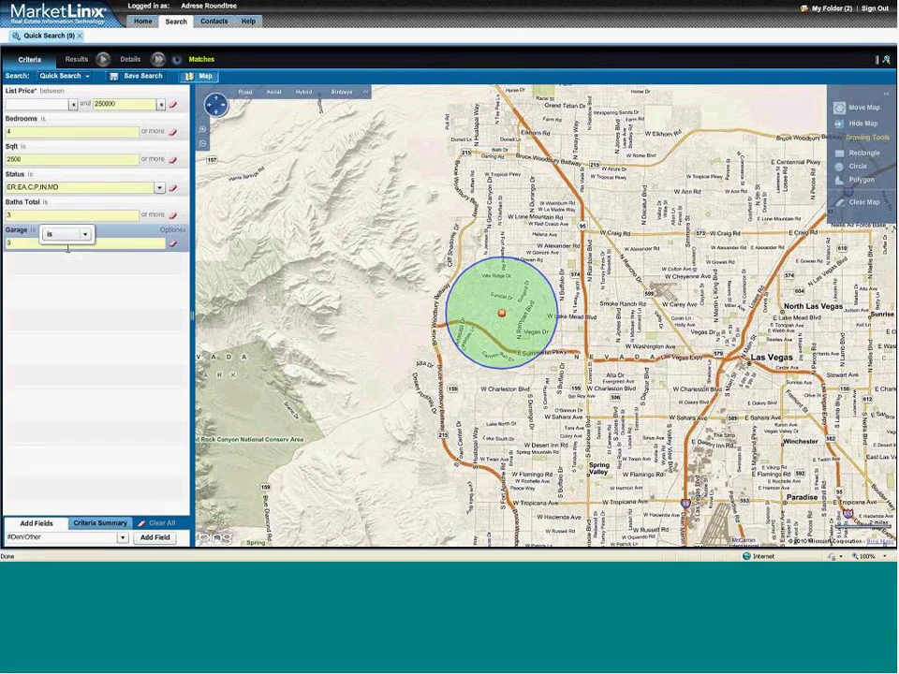
{"action": "left_click", "coordinate": [85, 234]}
{"action": "left_click", "coordinate": [66, 280]}
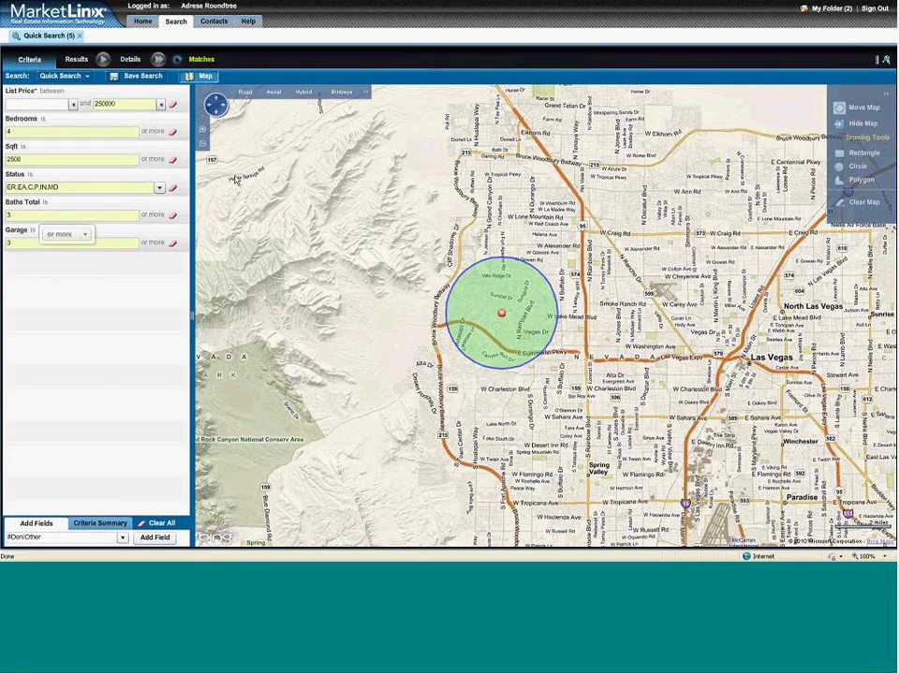
{"action": "left_click", "coordinate": [9, 243]}
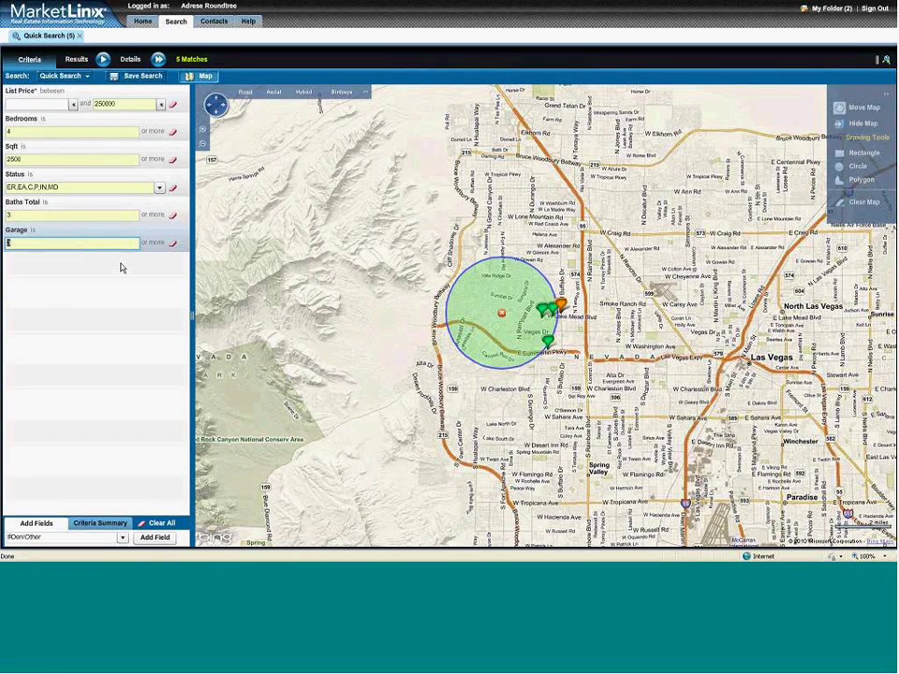
- Open the saved residential search template and browse its Add Fields list without adding anything
{"action": "left_click", "coordinate": [174, 22]}
{"action": "mouse_move", "coordinate": [180, 34]}
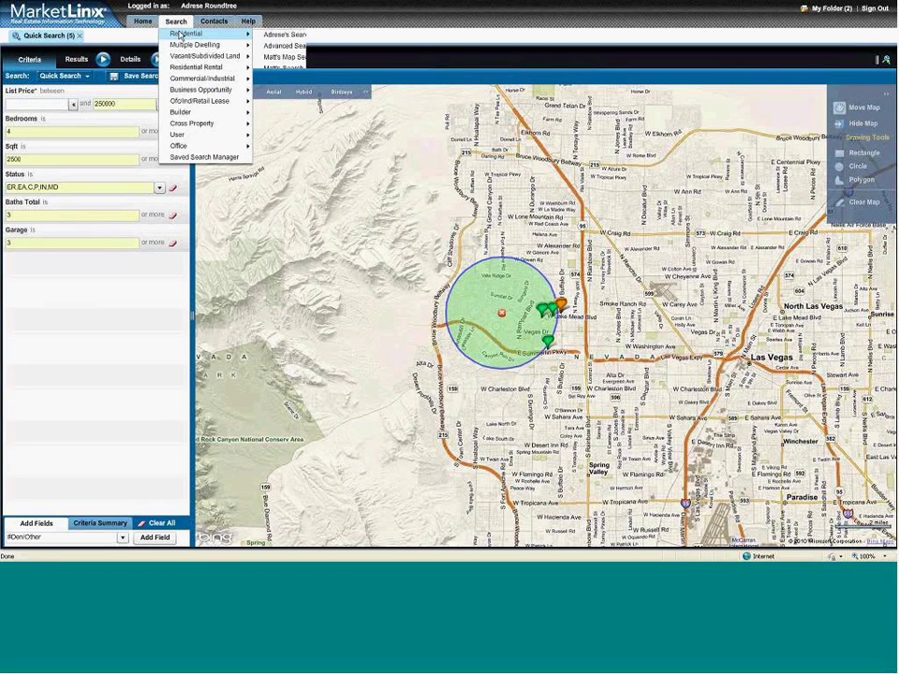
{"action": "left_click", "coordinate": [294, 83]}
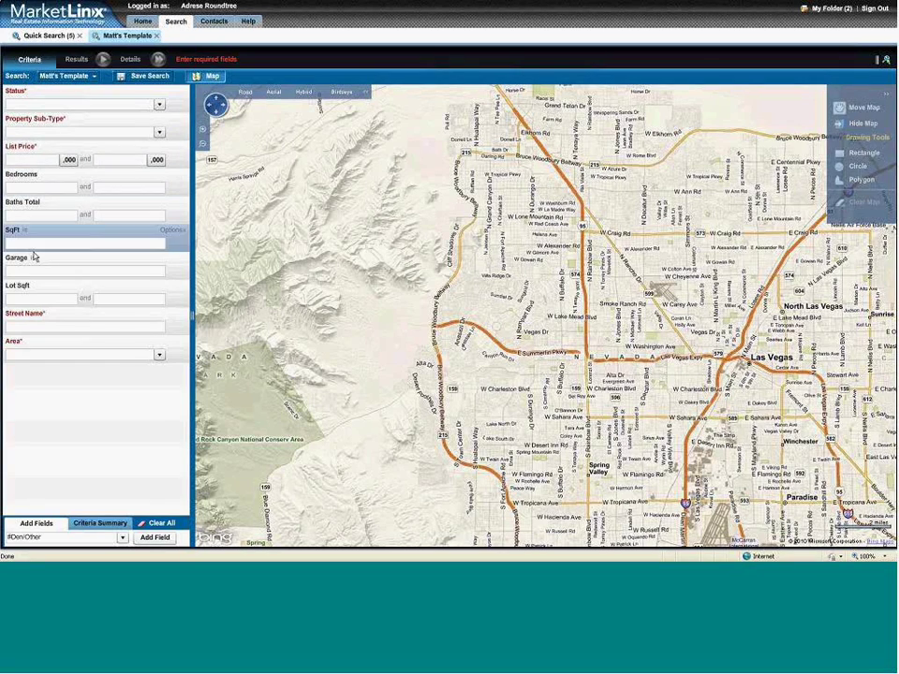
{"action": "left_click", "coordinate": [122, 537]}
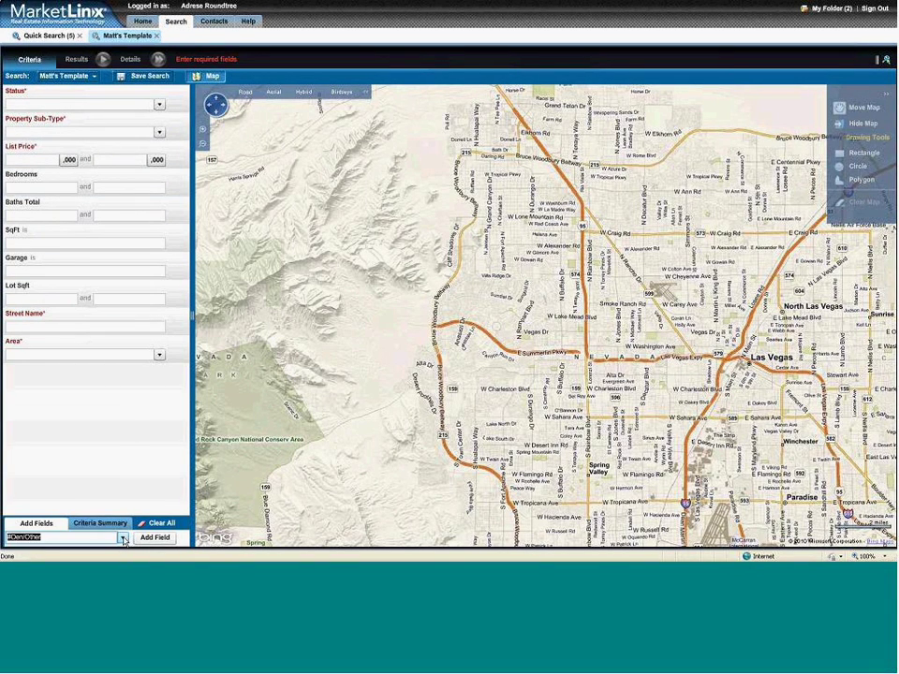
{"action": "left_click_drag", "start_coordinate": [123, 418], "coordinate": [124, 523]}
{"action": "left_click", "coordinate": [76, 323]}
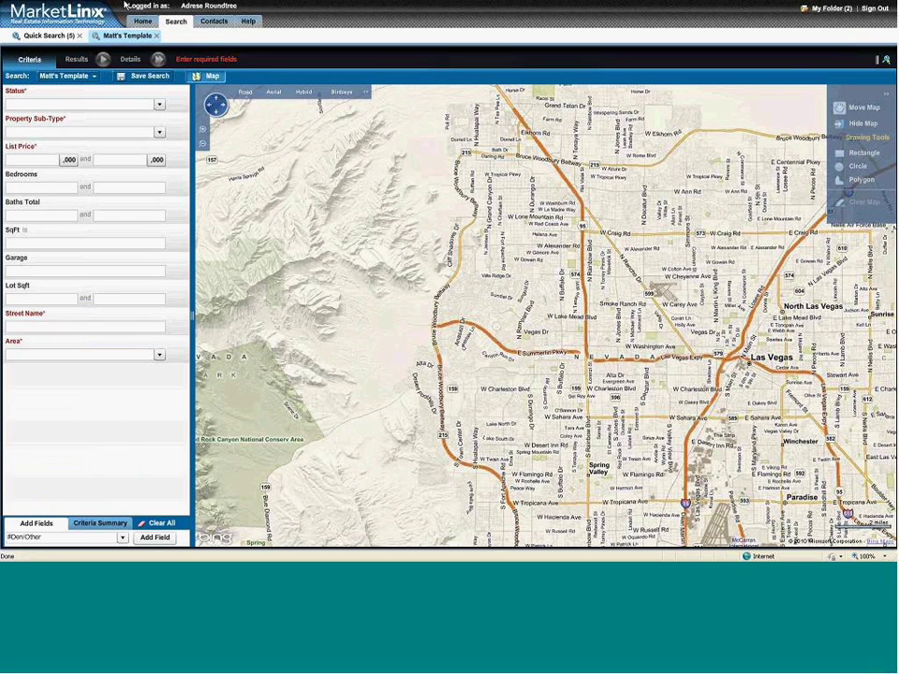
- Open the other saved residential search showing 20 single-family listings in area 801
{"action": "left_click", "coordinate": [175, 20]}
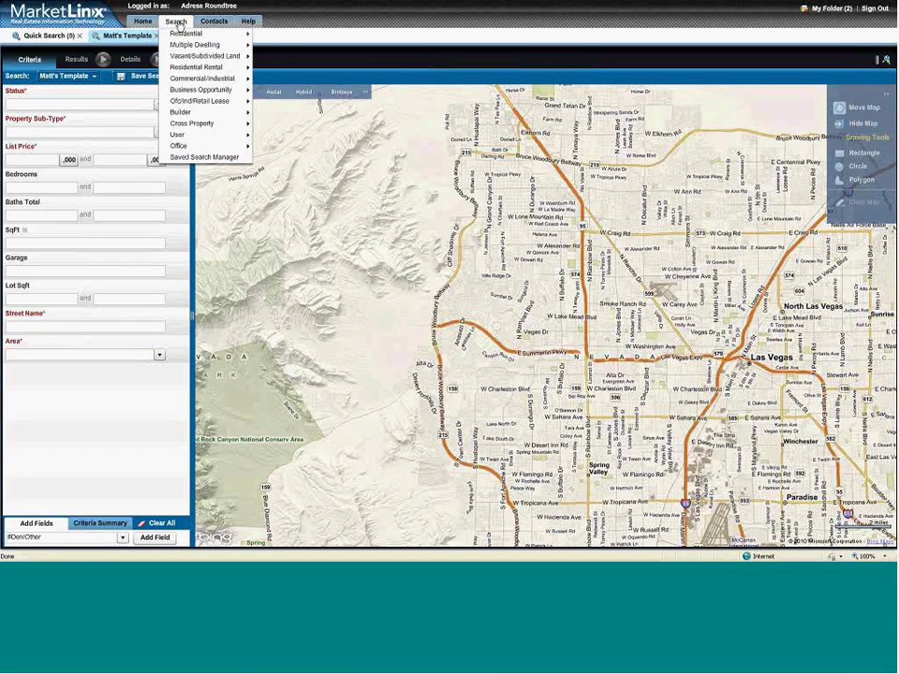
{"action": "mouse_move", "coordinate": [184, 32]}
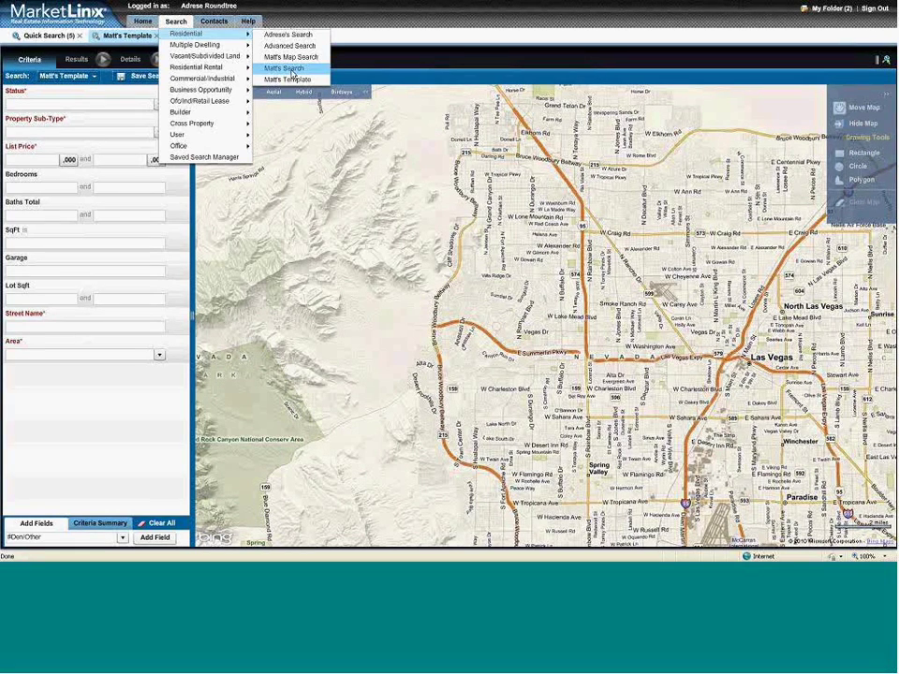
{"action": "left_click", "coordinate": [291, 69]}
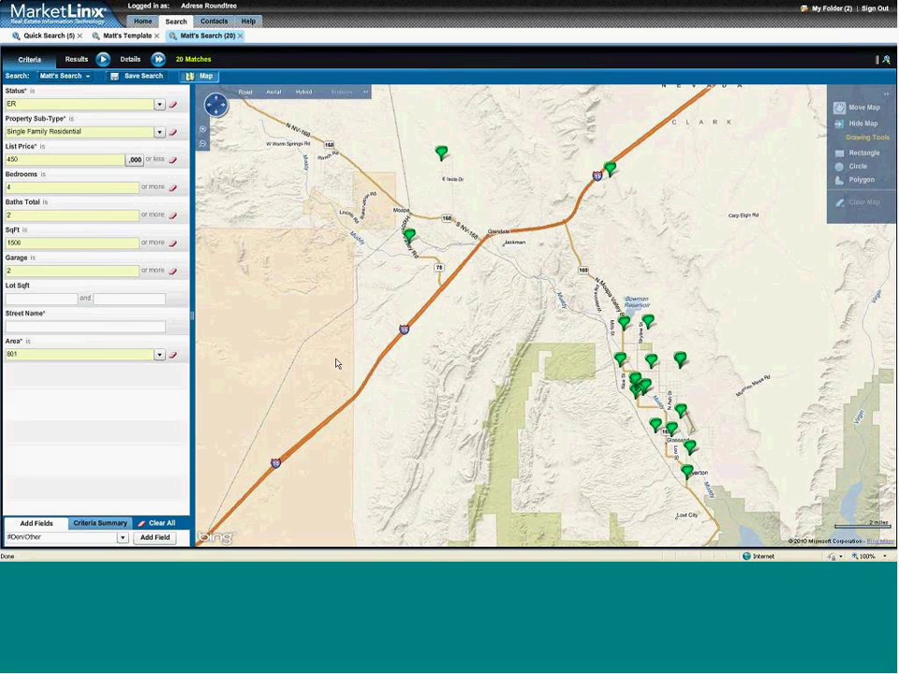
{"action": "mouse_move", "coordinate": [610, 169]}
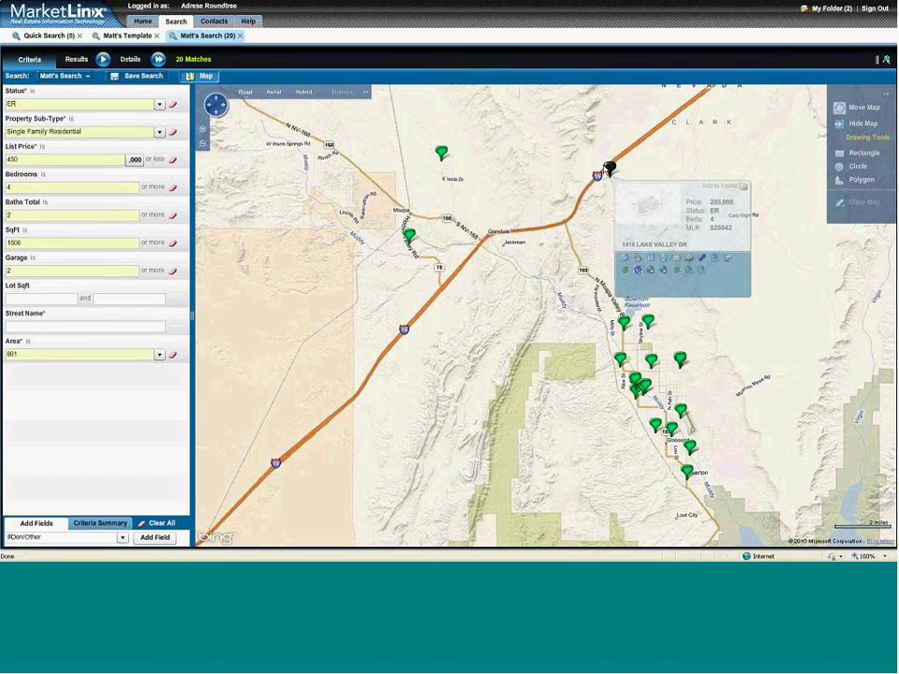
{"action": "mouse_move", "coordinate": [712, 481]}
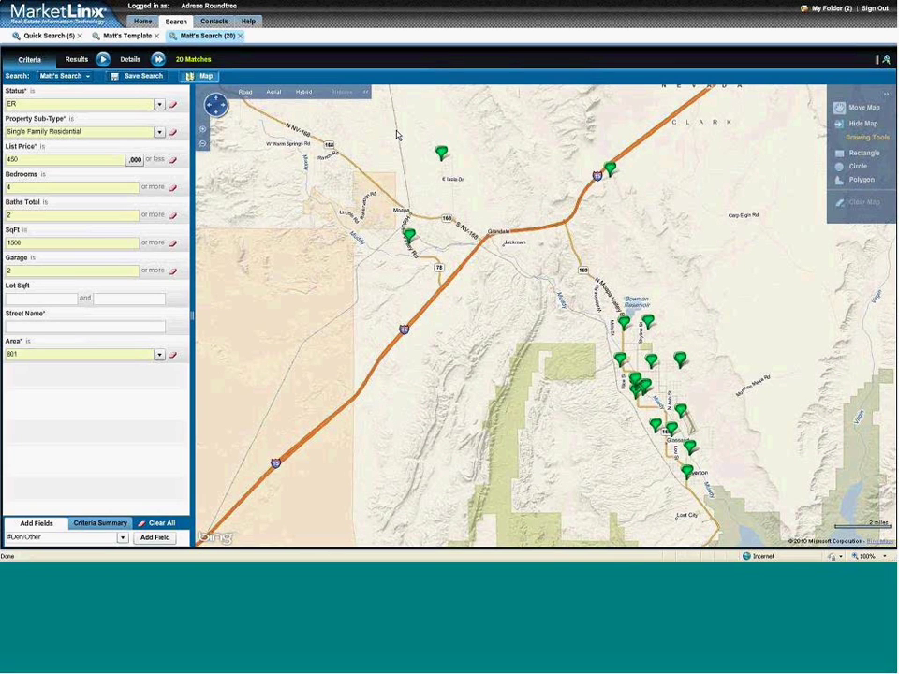
- Open Matt's Map Search from Search > Residential, showing 47 matches in drawn areas
{"action": "left_click", "coordinate": [176, 21]}
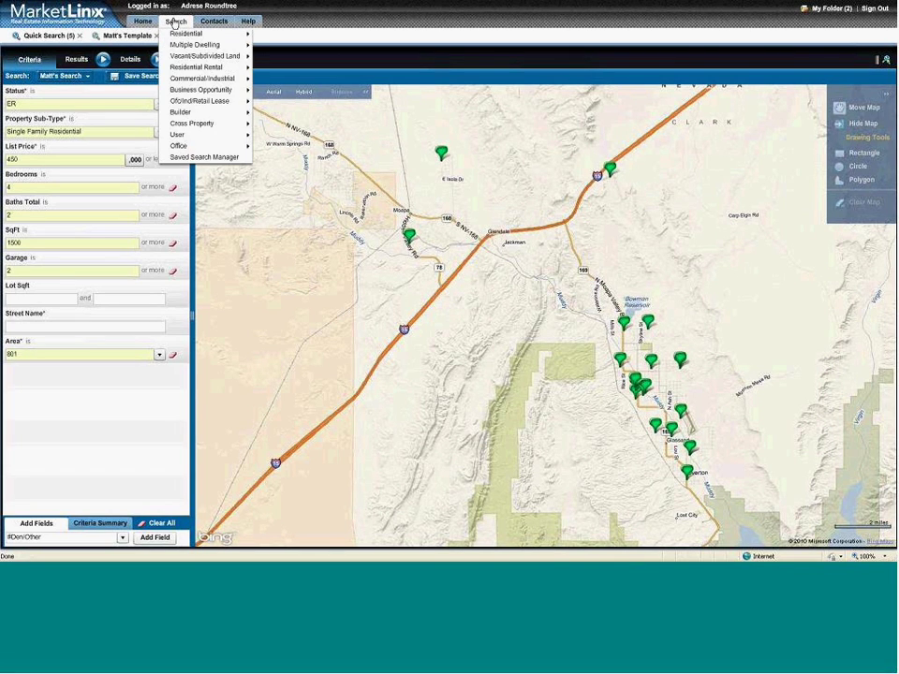
{"action": "mouse_move", "coordinate": [176, 35]}
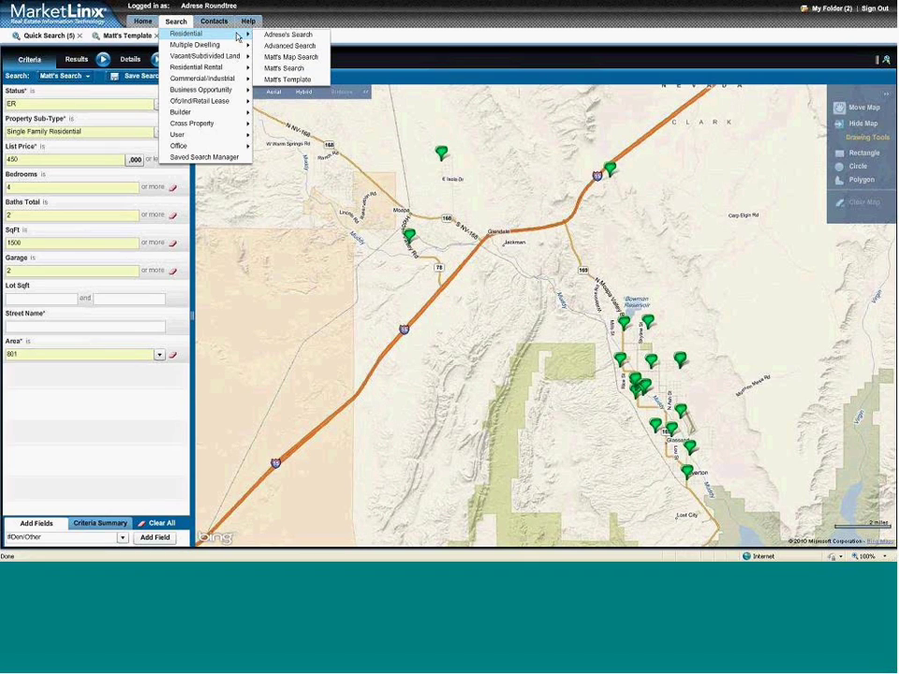
{"action": "left_click", "coordinate": [289, 58]}
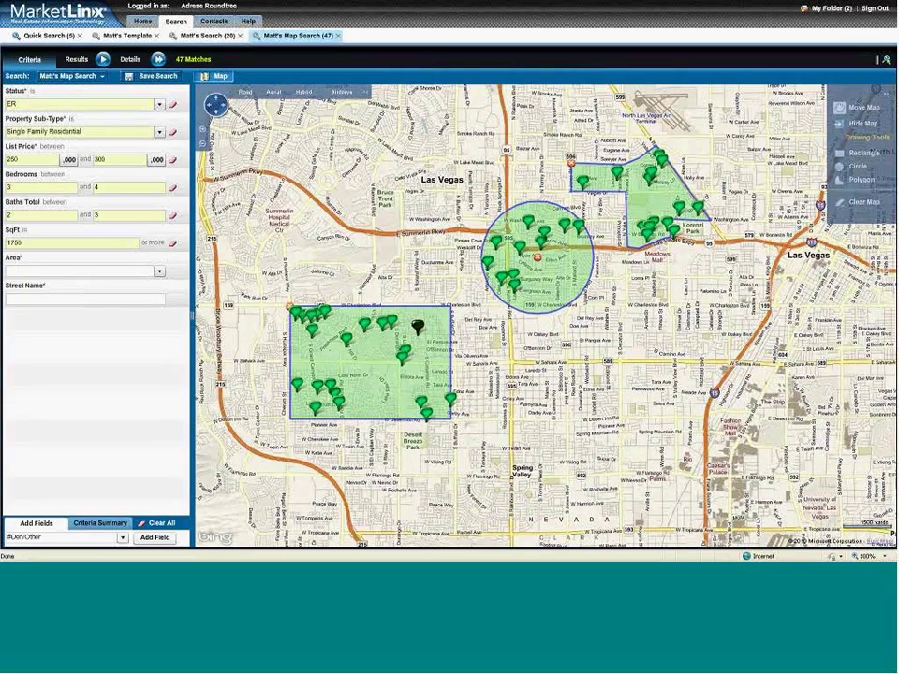
{"action": "mouse_move", "coordinate": [654, 178]}
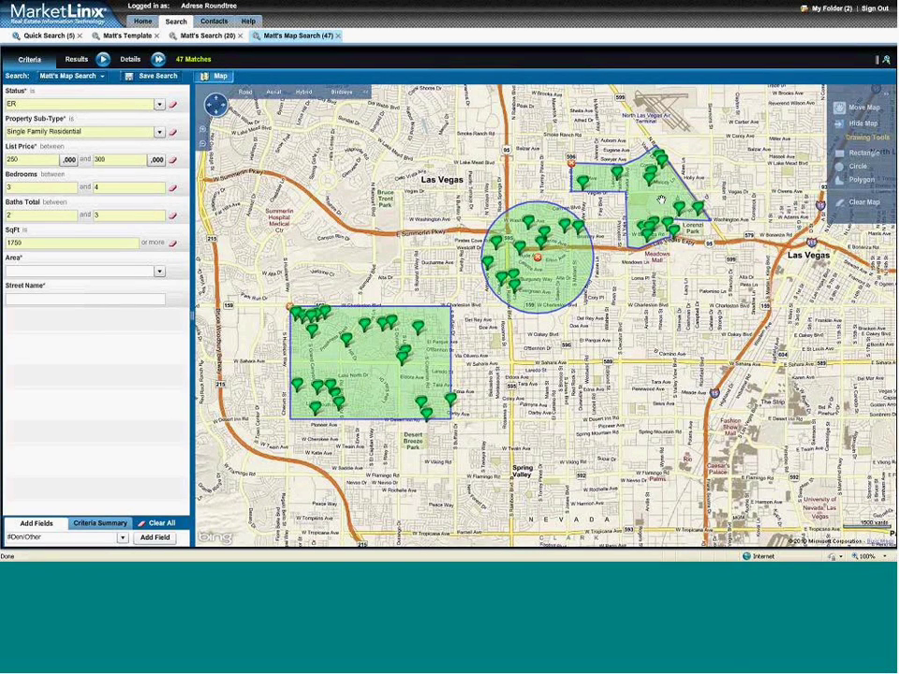
- Enlarge the search circle slightly and notch the rectangle's top and bottom edges into a bow-tie
{"action": "left_click", "coordinate": [853, 173]}
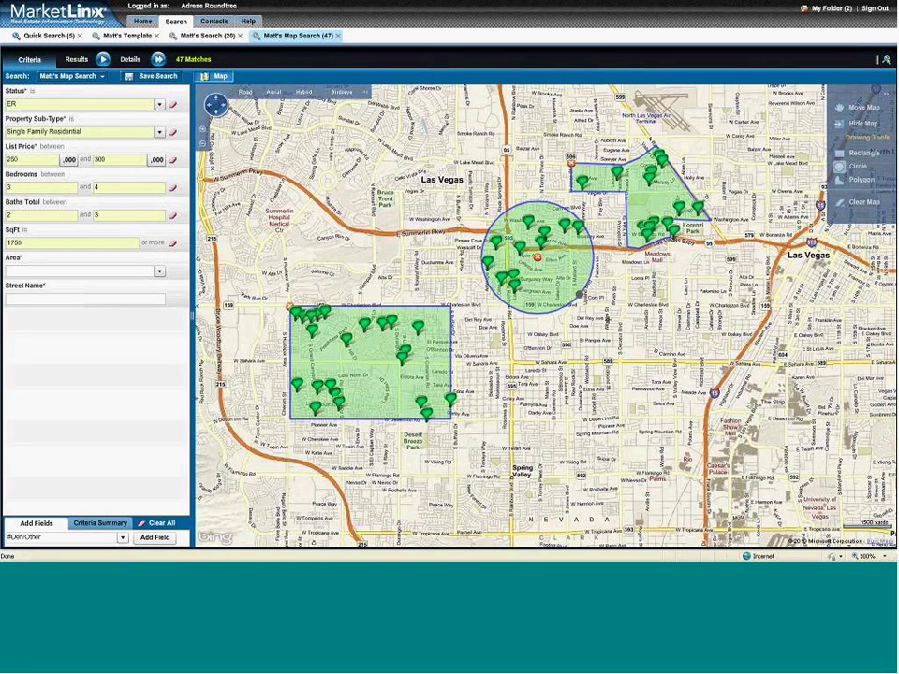
{"action": "mouse_move", "coordinate": [579, 295]}
{"action": "left_mouse_down"}
{"action": "mouse_move", "coordinate": [626, 344]}
{"action": "mouse_move", "coordinate": [585, 300]}
{"action": "left_mouse_up"}
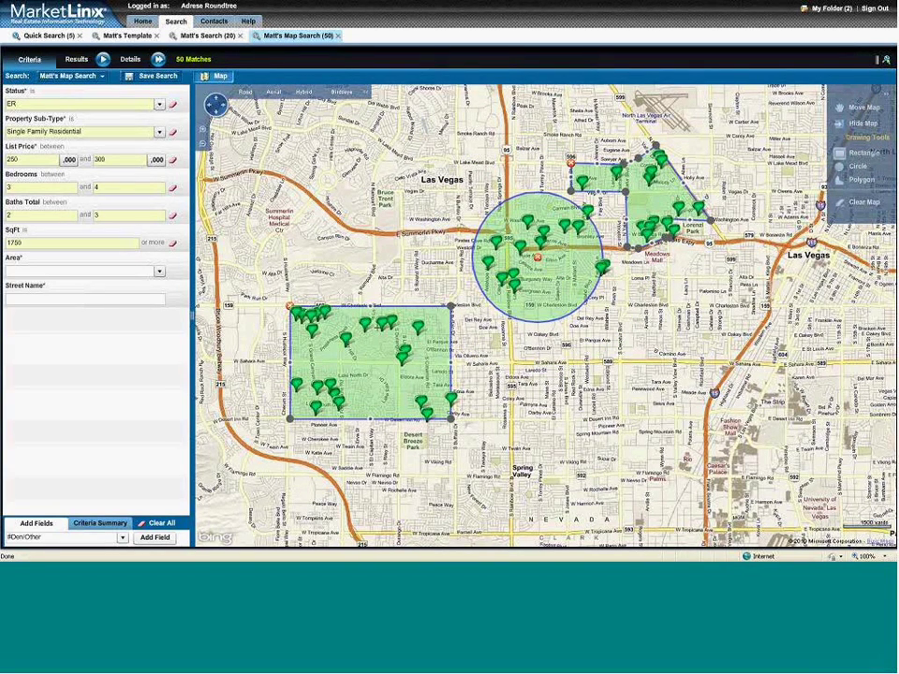
{"action": "left_click_drag", "start_coordinate": [371, 307], "coordinate": [370, 348]}
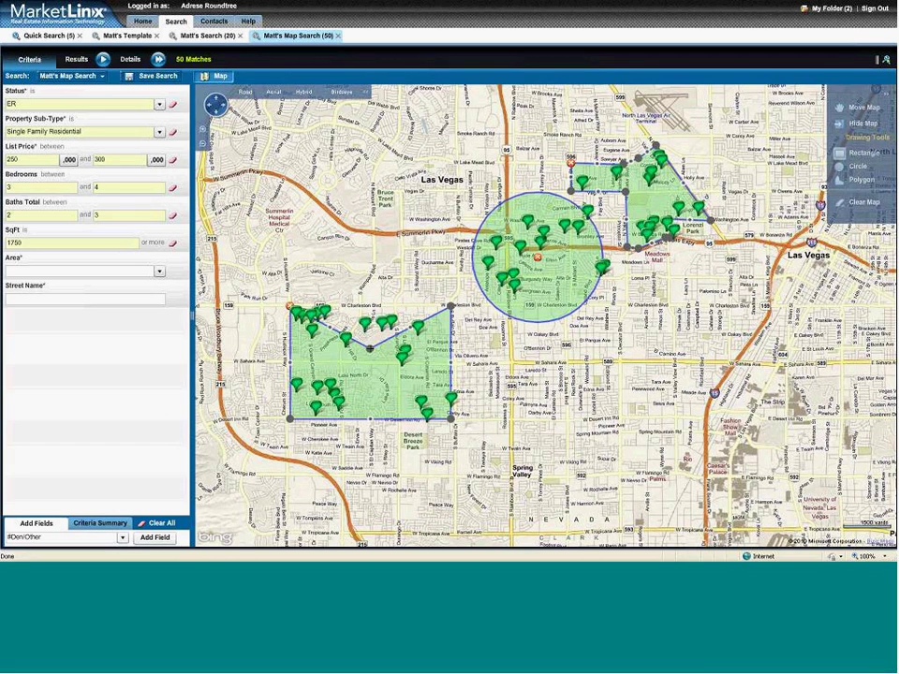
{"action": "left_click_drag", "start_coordinate": [371, 419], "coordinate": [368, 376]}
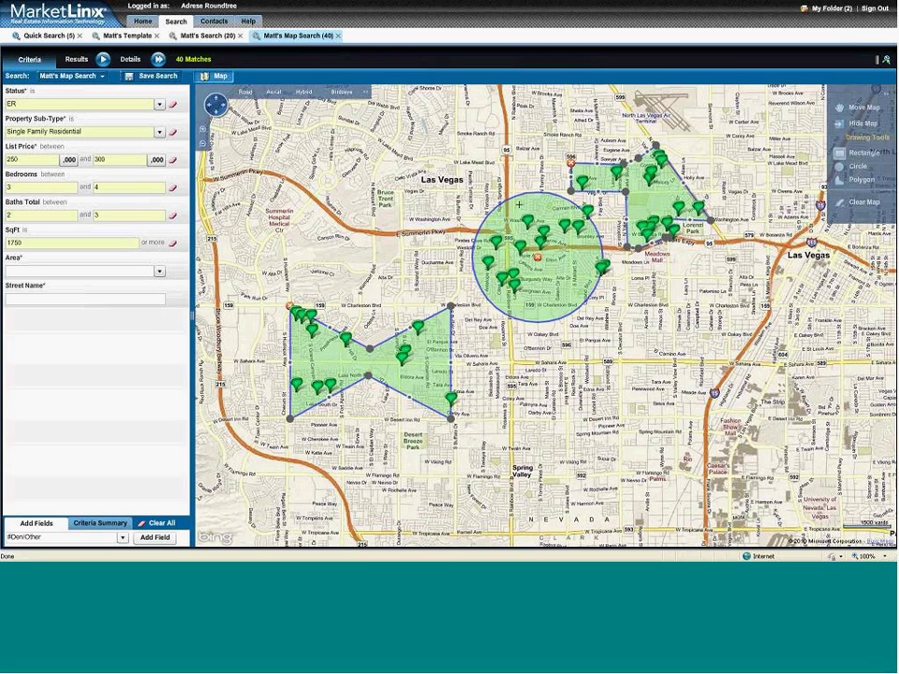
- Draw a new upper-left rectangle and a four-corner polygon, then view Matt's Search
{"action": "left_click", "coordinate": [864, 152]}
{"action": "mouse_move", "coordinate": [321, 145]}
{"action": "left_mouse_down"}
{"action": "mouse_move", "coordinate": [356, 187]}
{"action": "mouse_move", "coordinate": [441, 221]}
{"action": "left_mouse_up"}
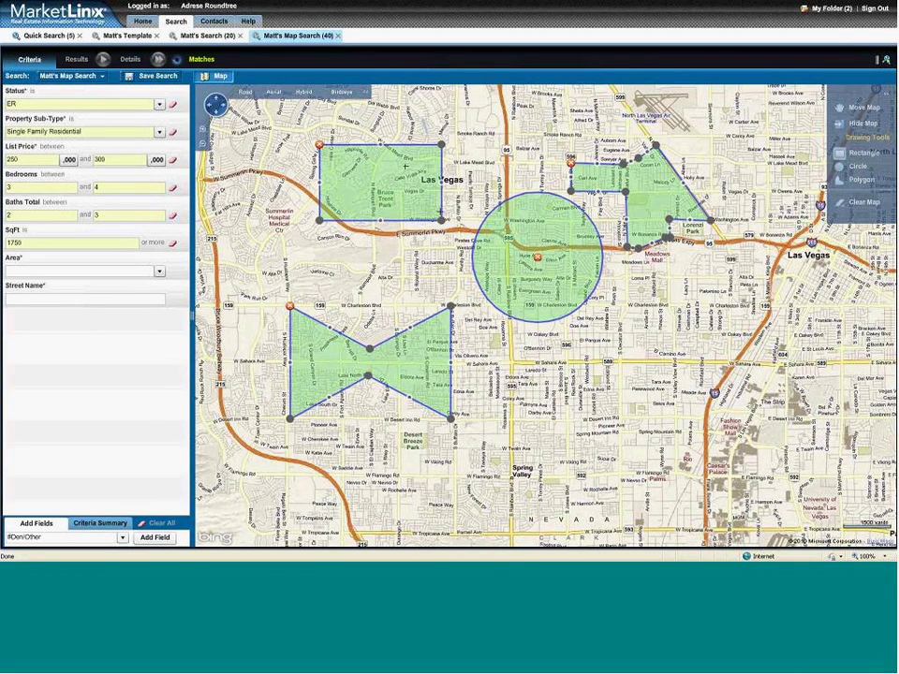
{"action": "left_click", "coordinate": [861, 179]}
{"action": "left_click", "coordinate": [646, 349]}
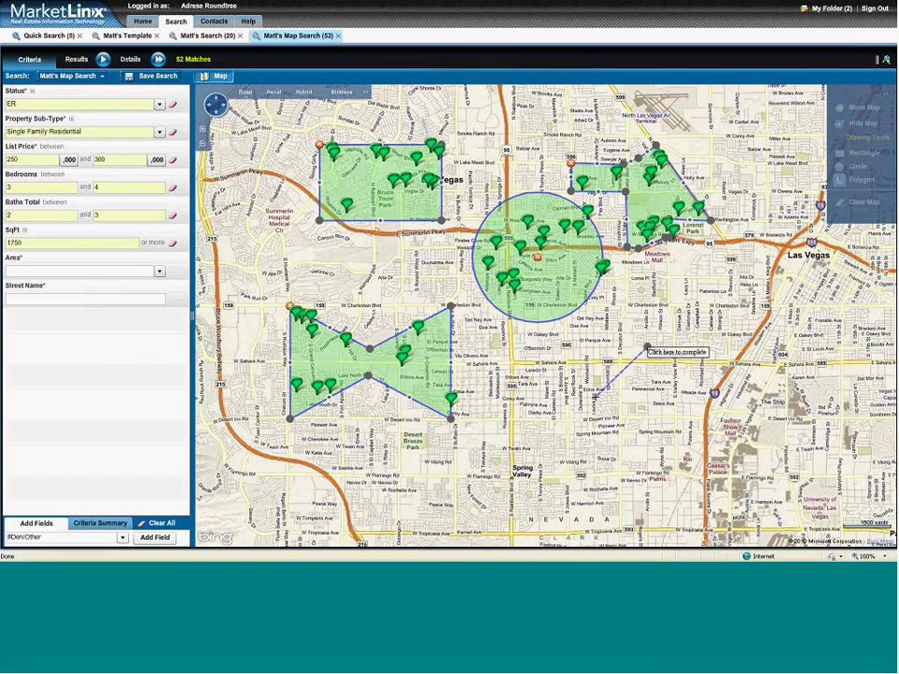
{"action": "left_click", "coordinate": [596, 397]}
{"action": "left_click", "coordinate": [648, 462]}
{"action": "left_click", "coordinate": [708, 388]}
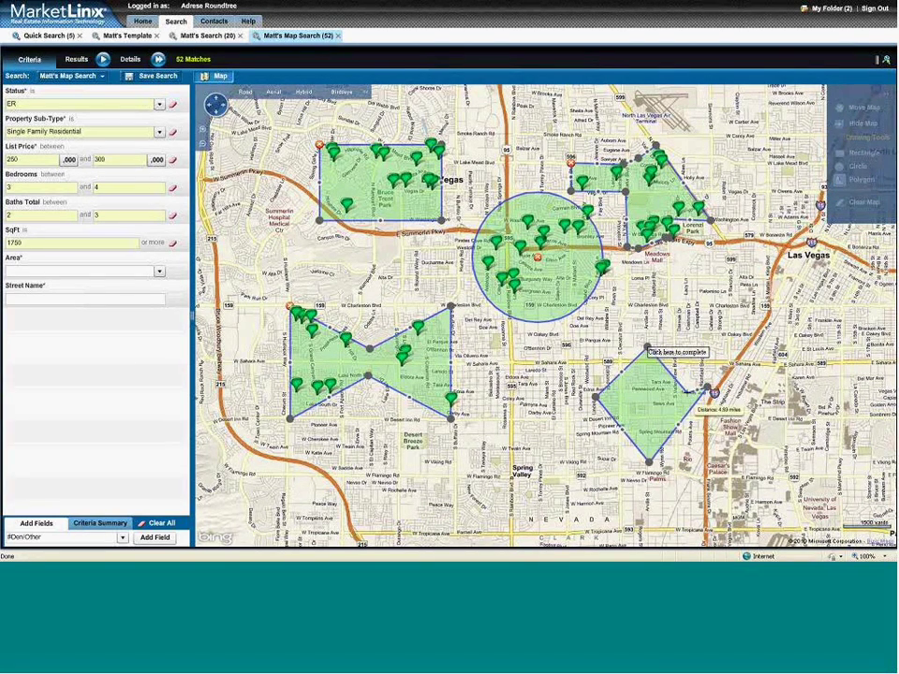
{"action": "left_click_drag", "start_coordinate": [646, 420], "coordinate": [652, 410]}
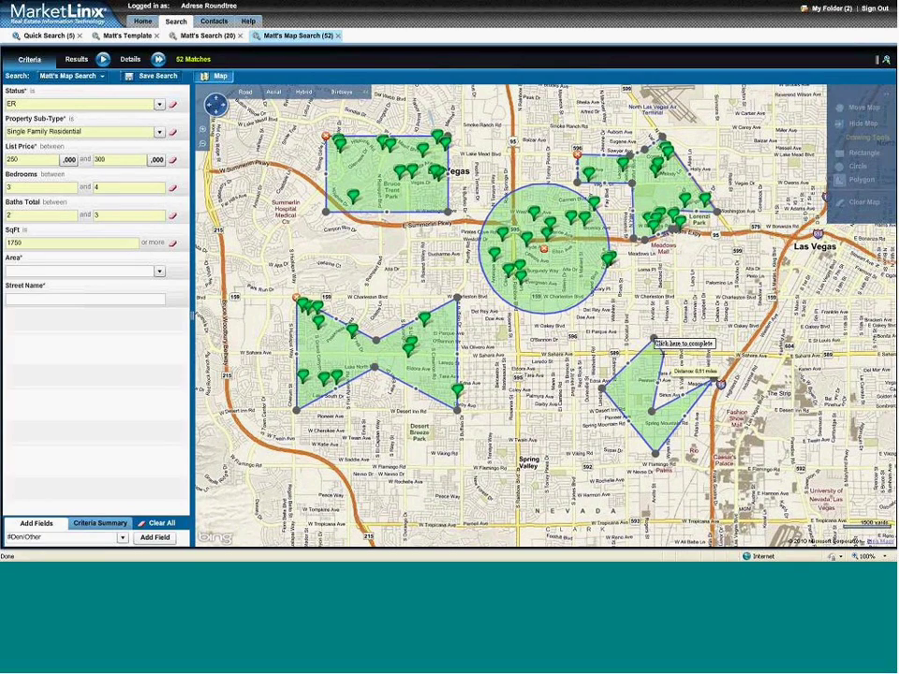
{"action": "left_click", "coordinate": [653, 339]}
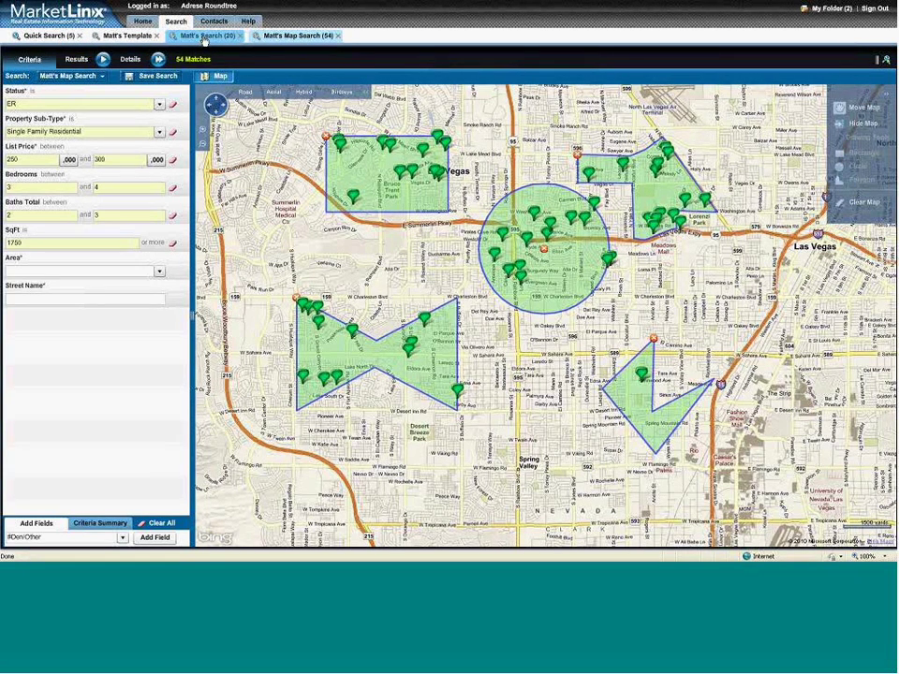
{"action": "left_click", "coordinate": [204, 38]}
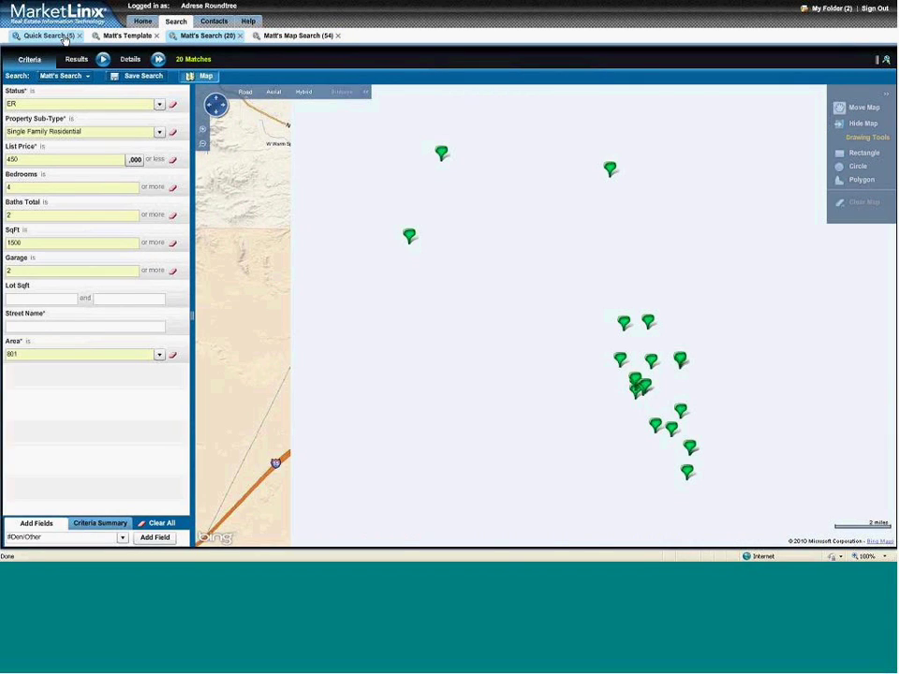
- Return to the 5-match Quick Search, zoom the map out, and show its results
{"action": "left_click", "coordinate": [54, 38]}
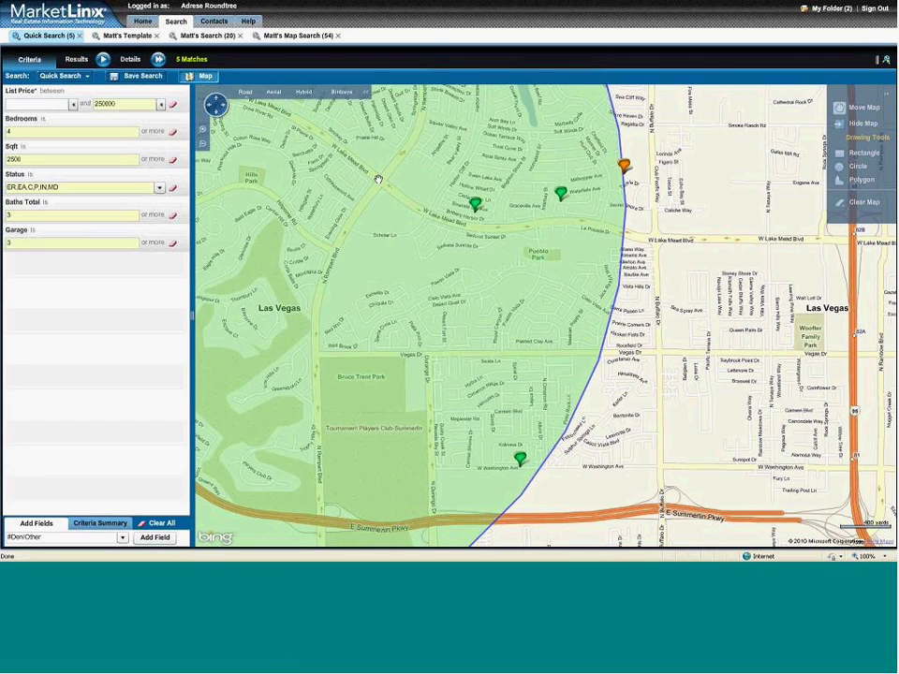
{"action": "scroll", "coordinate": [378, 177], "scroll_direction": "down", "scroll_amount": 1}
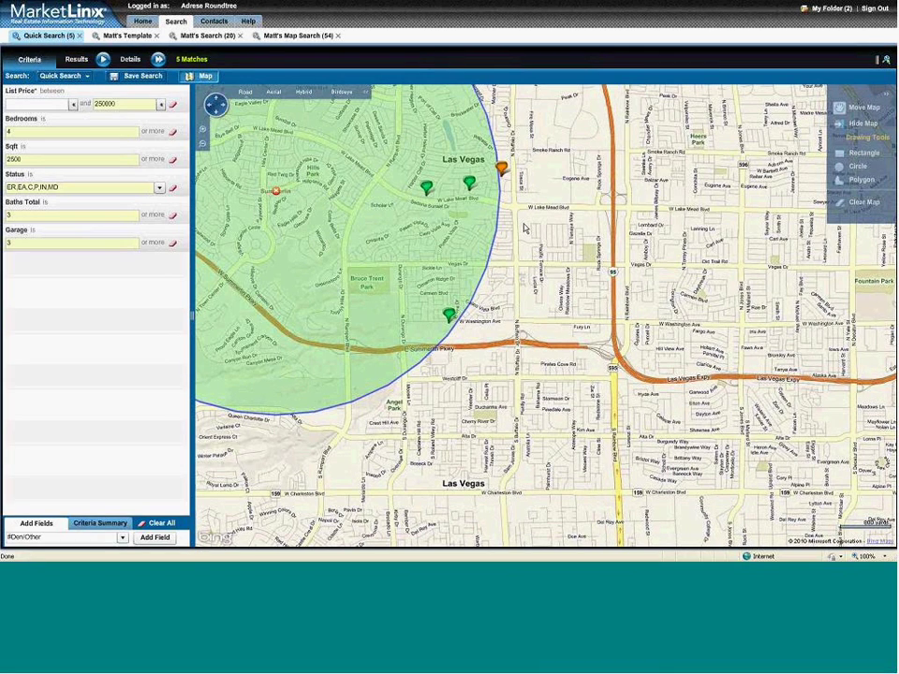
{"action": "scroll", "coordinate": [526, 228], "scroll_direction": "down", "scroll_amount": 1}
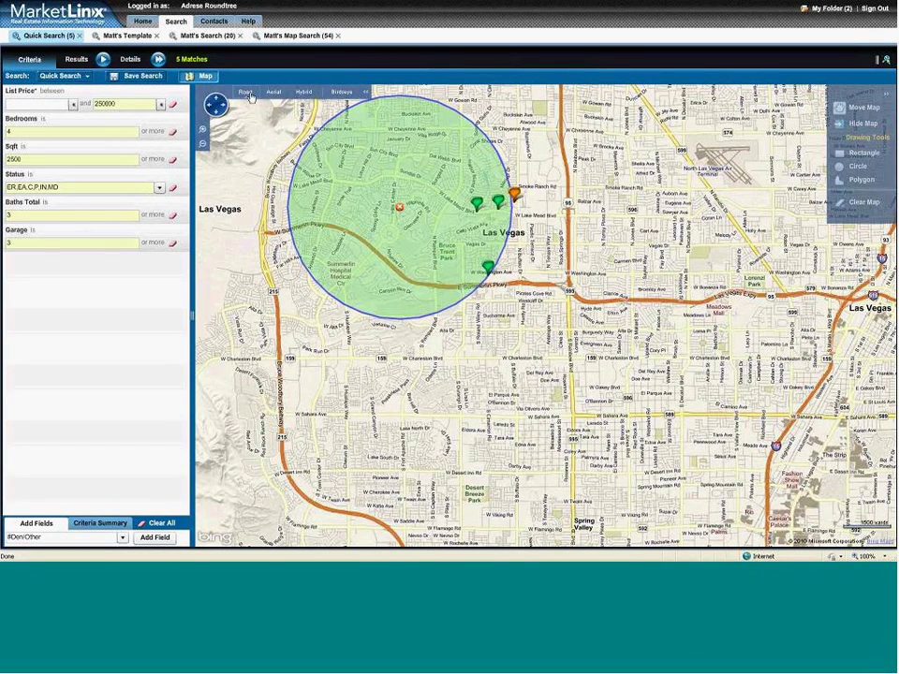
{"action": "left_click", "coordinate": [78, 59]}
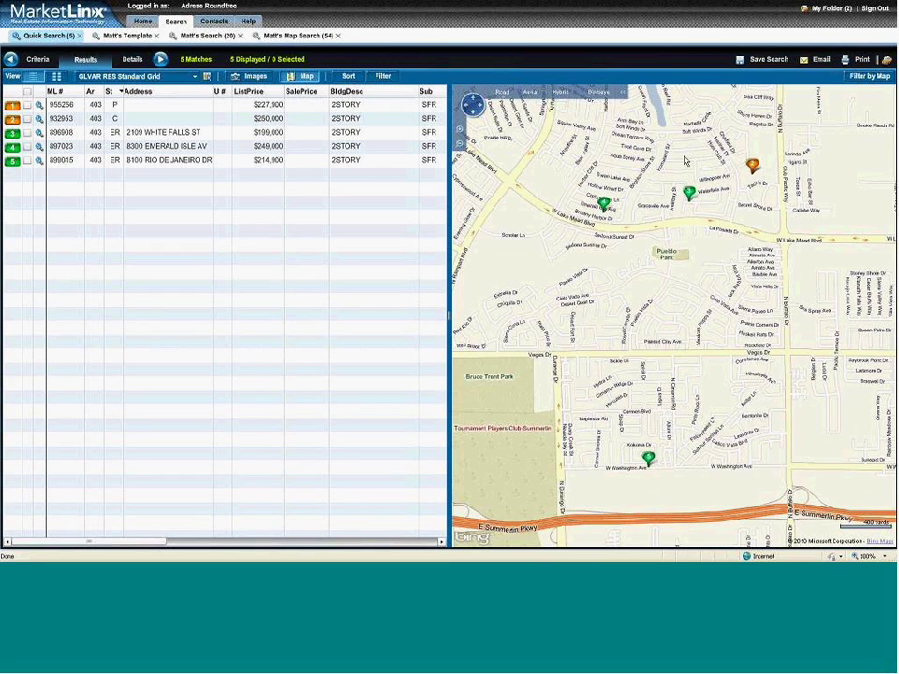
- Hide the map and sort the listings by list price, highest first
{"action": "left_click", "coordinate": [306, 79]}
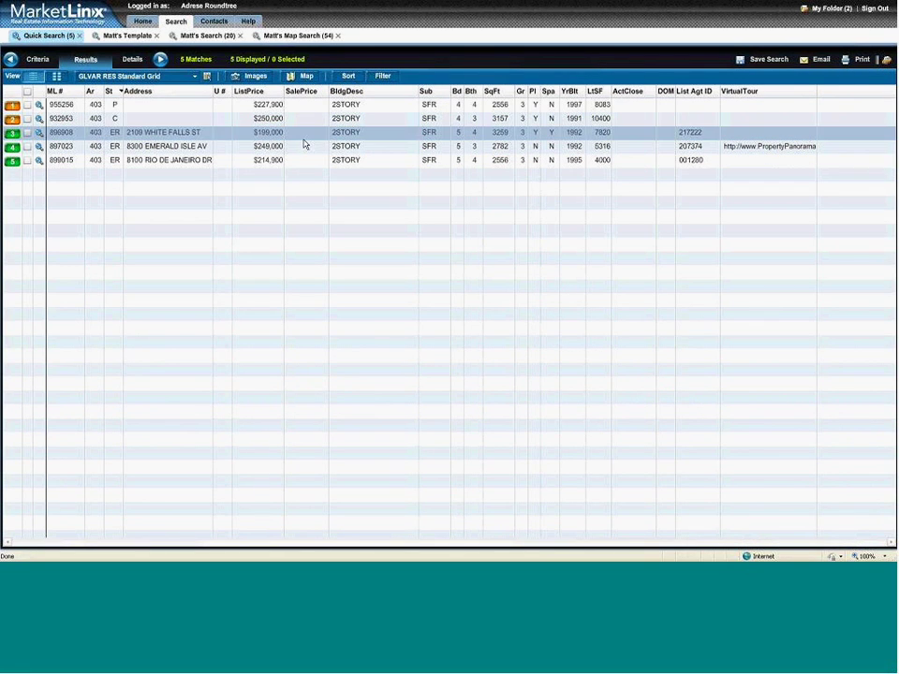
{"action": "left_click", "coordinate": [272, 94]}
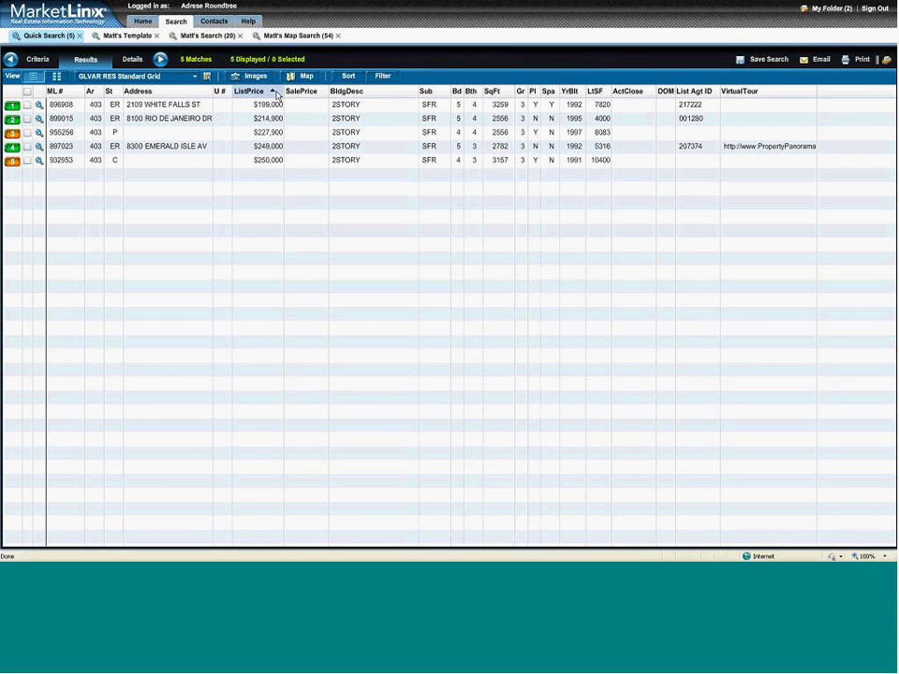
{"action": "left_click", "coordinate": [274, 93]}
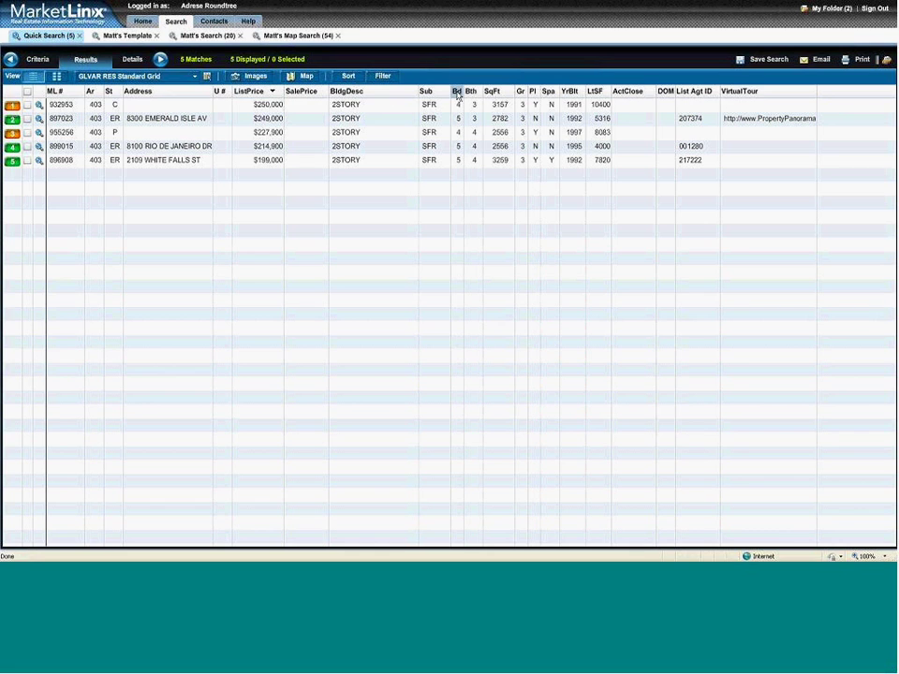
- Move the Bd, Bth and SqFt columns forward and show the listing photos
{"action": "left_click_drag", "start_coordinate": [459, 94], "coordinate": [122, 97]}
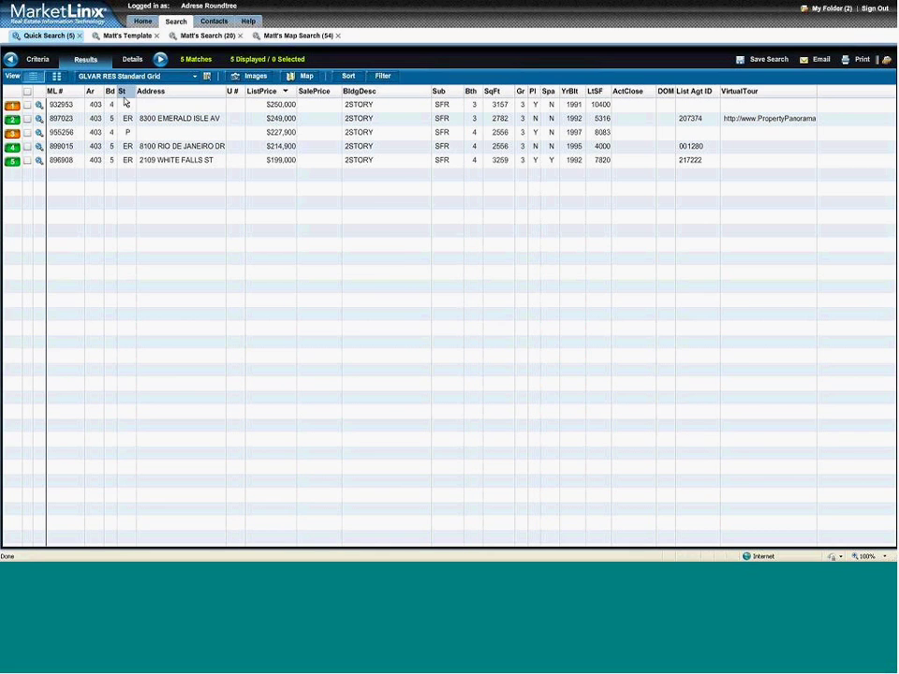
{"action": "left_click_drag", "start_coordinate": [477, 96], "coordinate": [141, 97]}
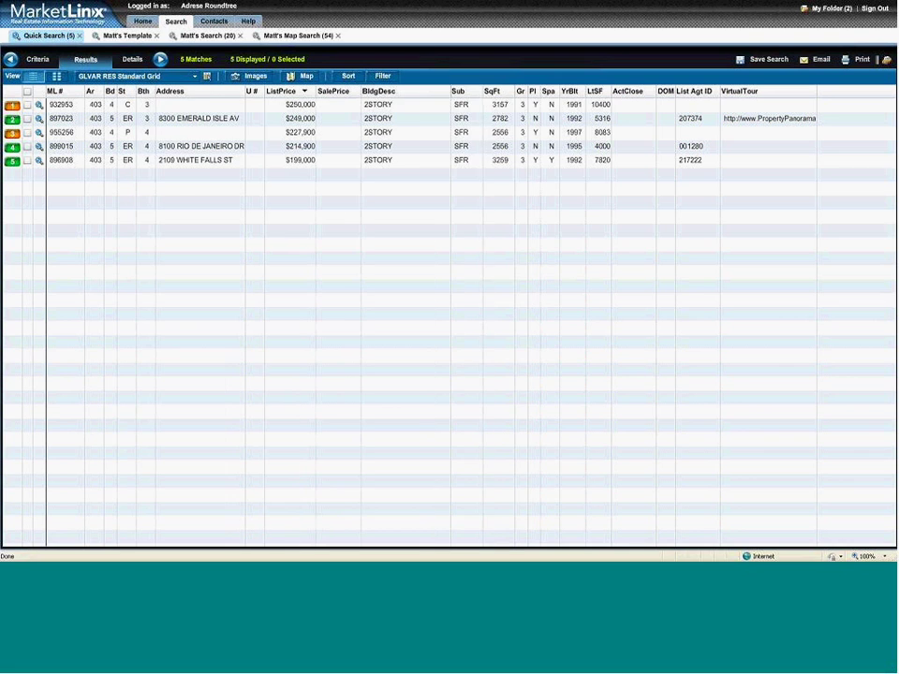
{"action": "left_click_drag", "start_coordinate": [491, 94], "coordinate": [87, 93]}
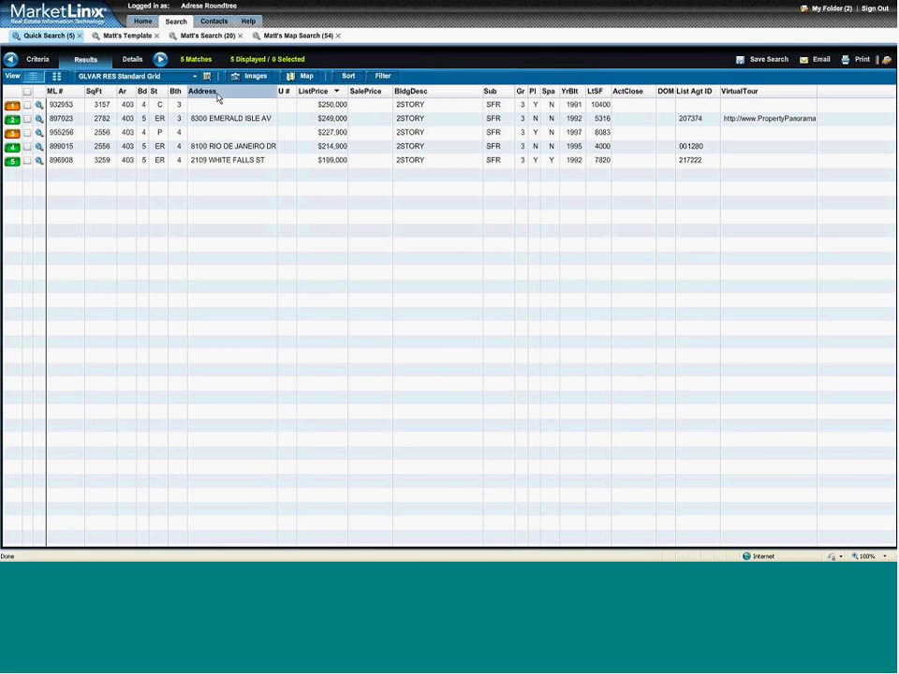
{"action": "left_click", "coordinate": [259, 80]}
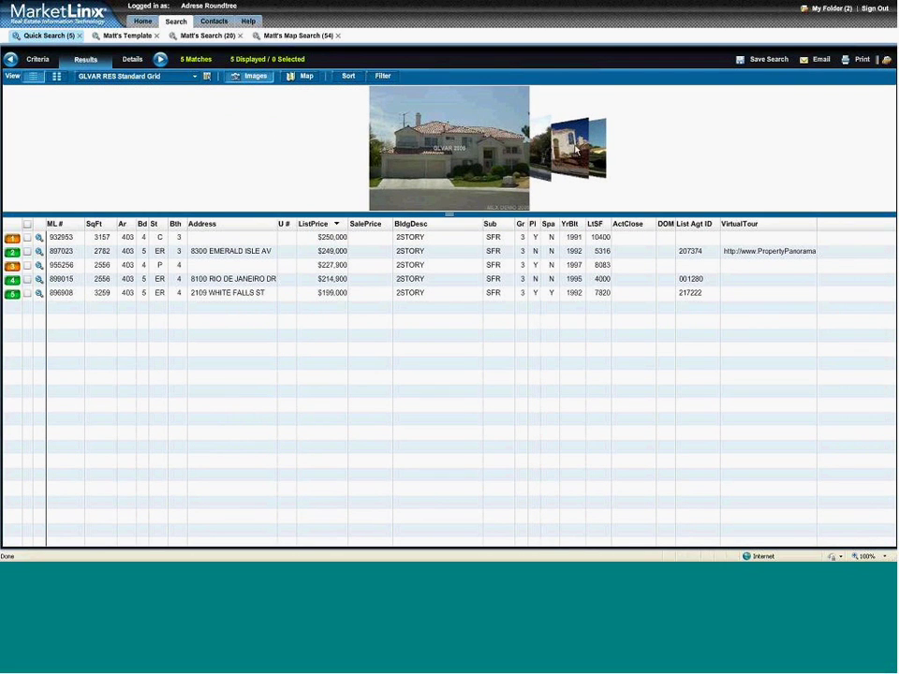
- Restore the map beside the grid and sort the results by Status, then List Price
{"action": "left_click", "coordinate": [576, 150]}
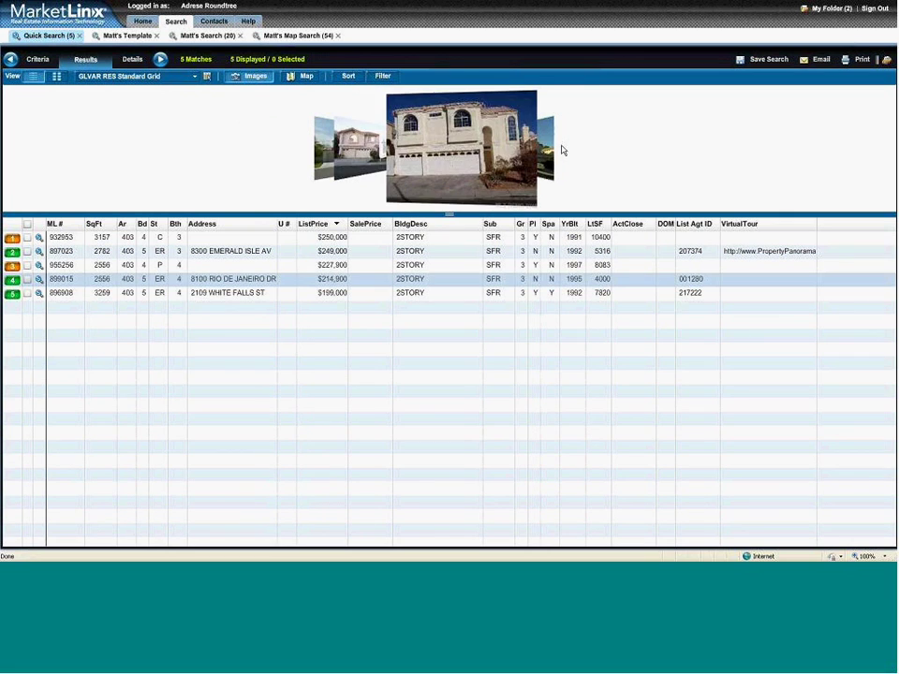
{"action": "left_click", "coordinate": [304, 77]}
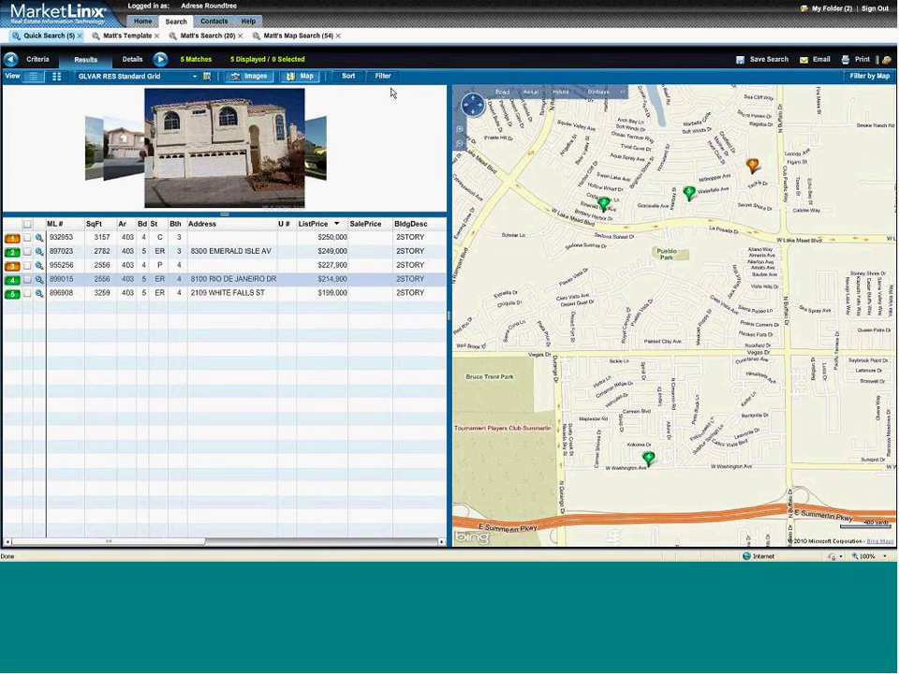
{"action": "left_click", "coordinate": [351, 76]}
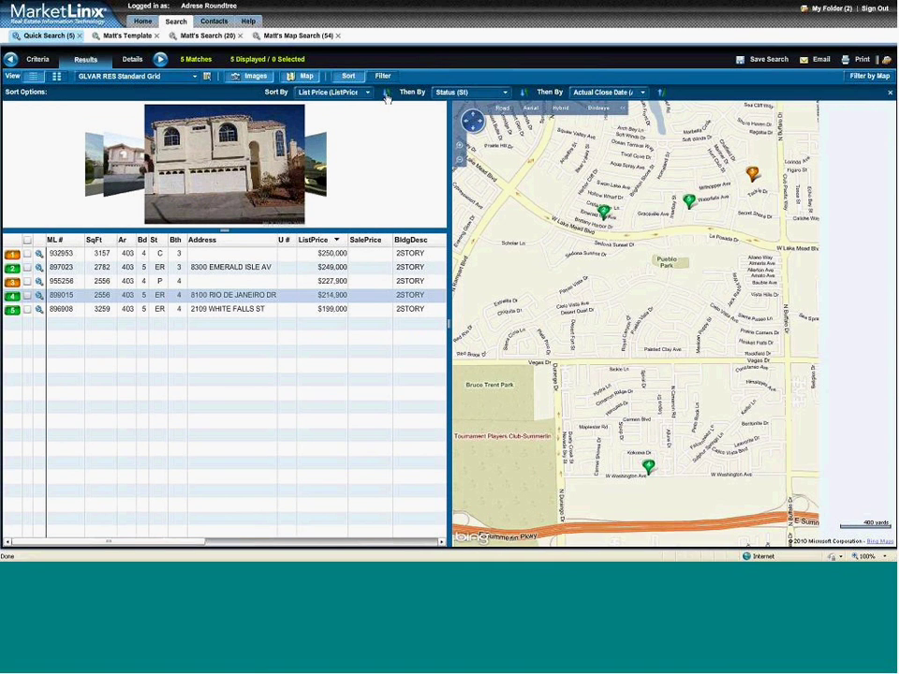
{"action": "left_click", "coordinate": [367, 92]}
{"action": "scroll", "coordinate": [411, 120], "scroll_direction": "up", "scroll_amount": 3}
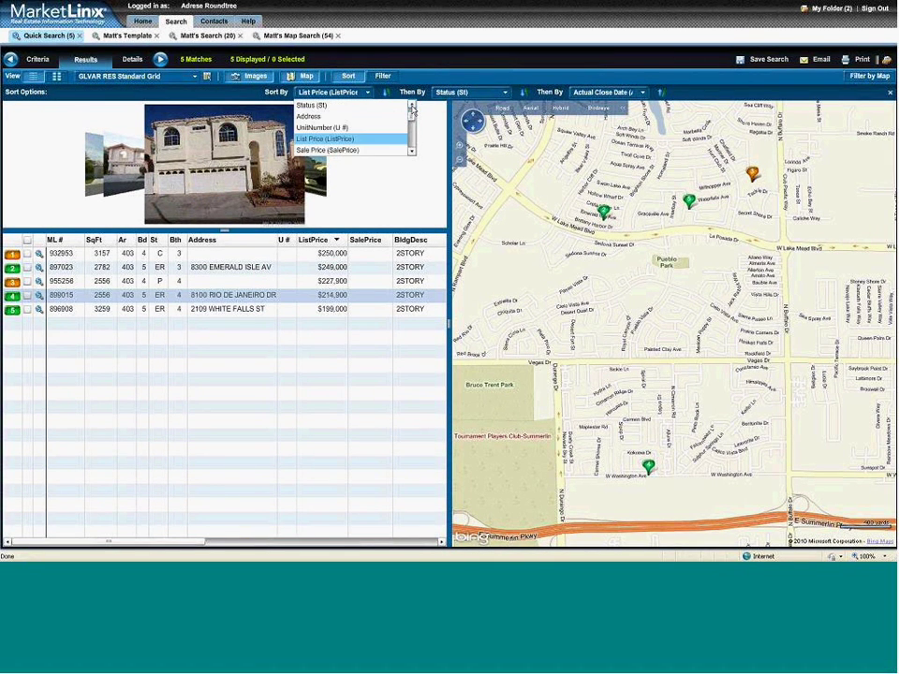
{"action": "left_click", "coordinate": [406, 123]}
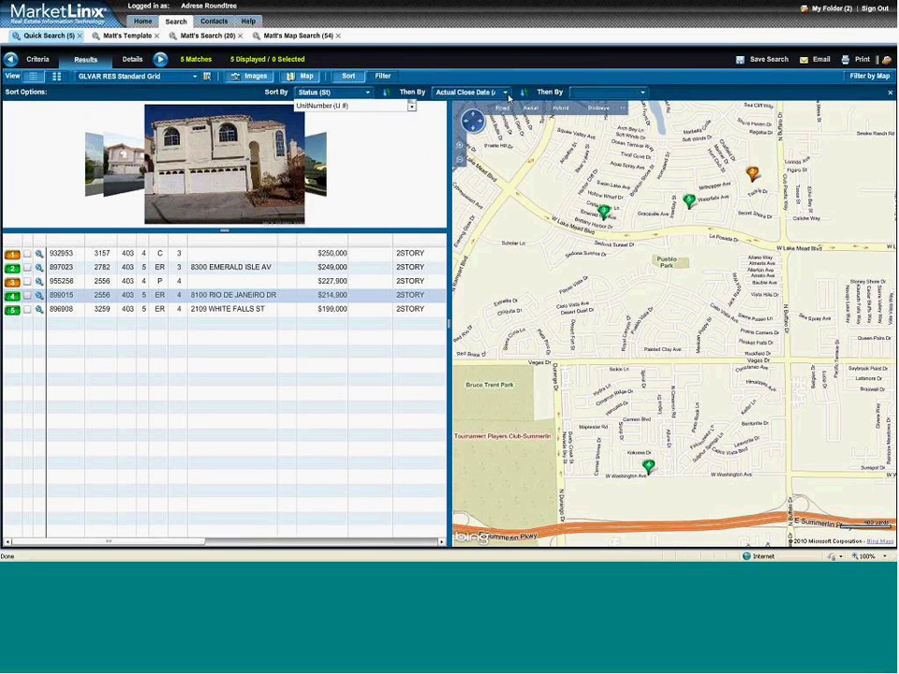
{"action": "left_click", "coordinate": [513, 92]}
{"action": "scroll", "coordinate": [496, 126], "scroll_direction": "up", "scroll_amount": 1}
{"action": "scroll", "coordinate": [496, 127], "scroll_direction": "up", "scroll_amount": 5}
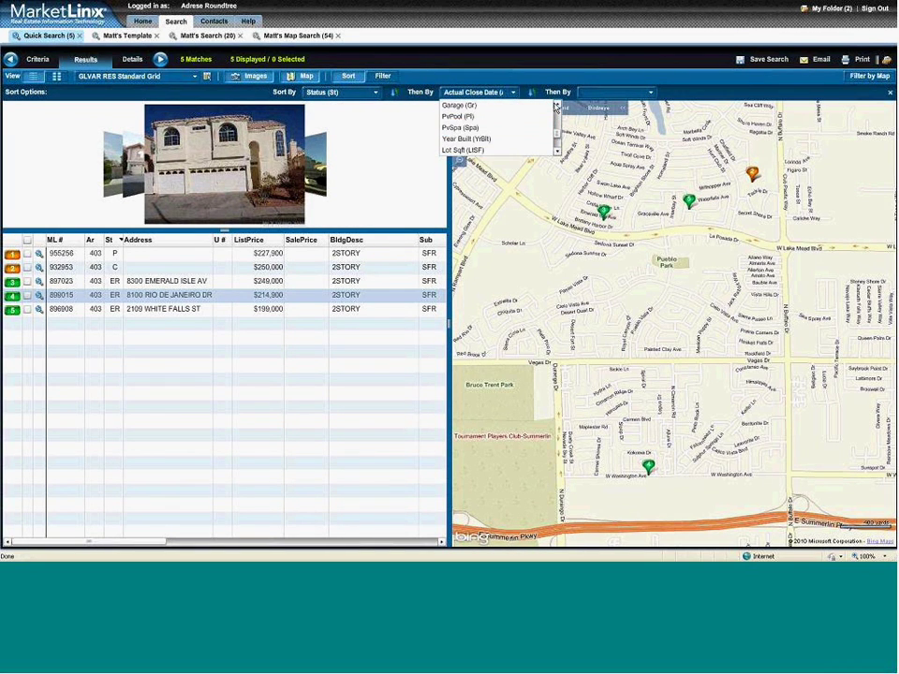
{"action": "scroll", "coordinate": [496, 127], "scroll_direction": "up", "scroll_amount": 2}
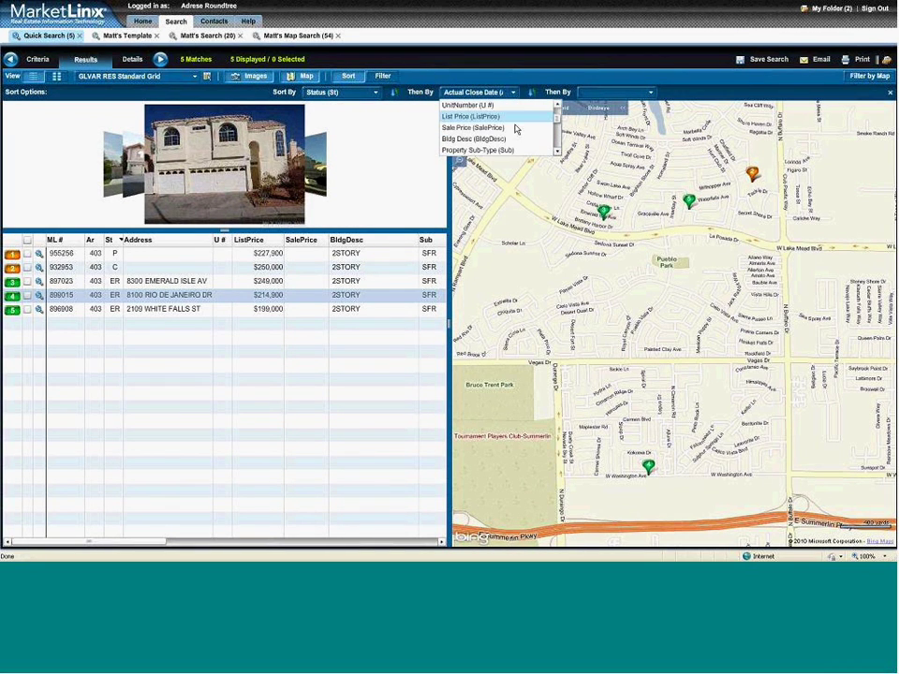
{"action": "left_click", "coordinate": [496, 116]}
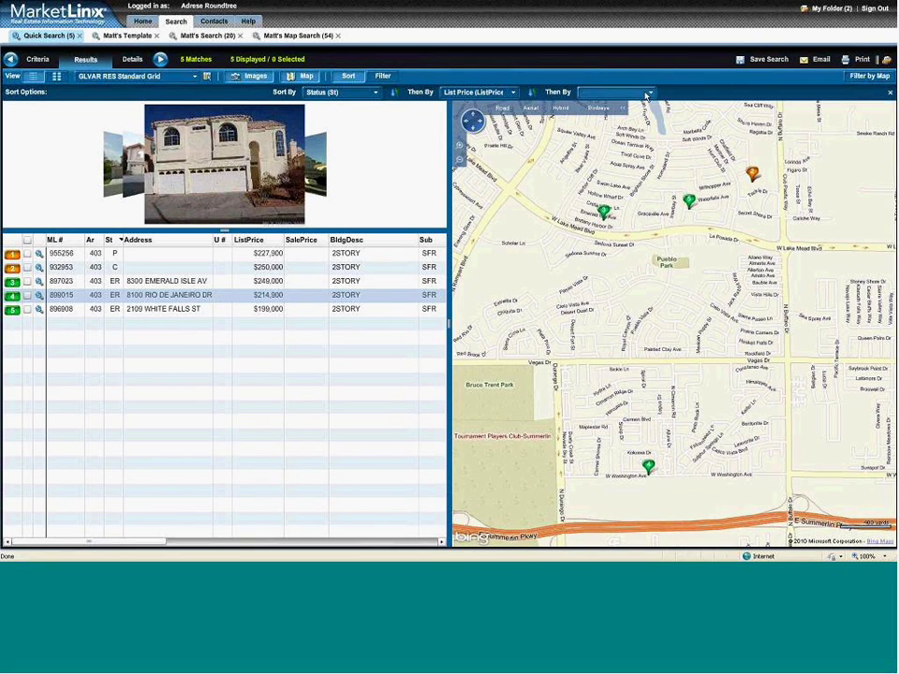
- Select the three ER listings in rows 3–5 and open the Filter's Display choices
{"action": "left_click", "coordinate": [27, 281]}
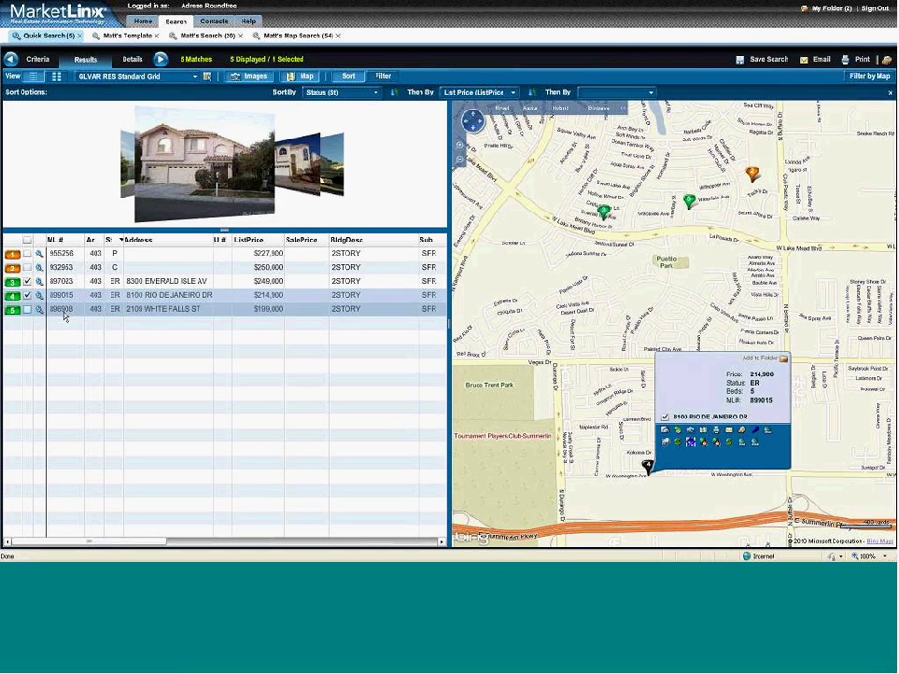
{"action": "left_click", "coordinate": [27, 310]}
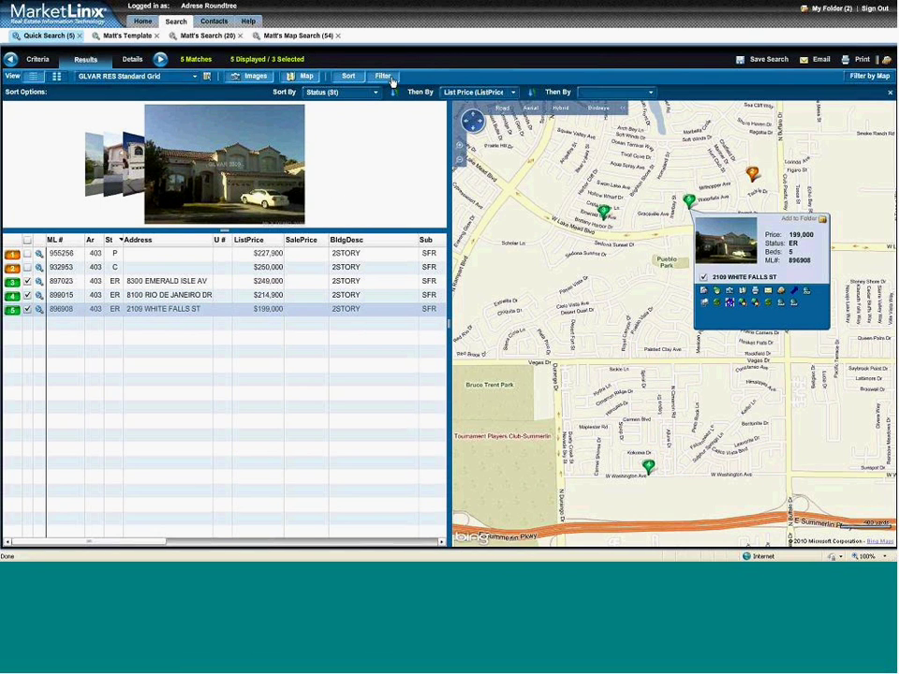
{"action": "left_click", "coordinate": [391, 83]}
{"action": "left_click", "coordinate": [342, 111]}
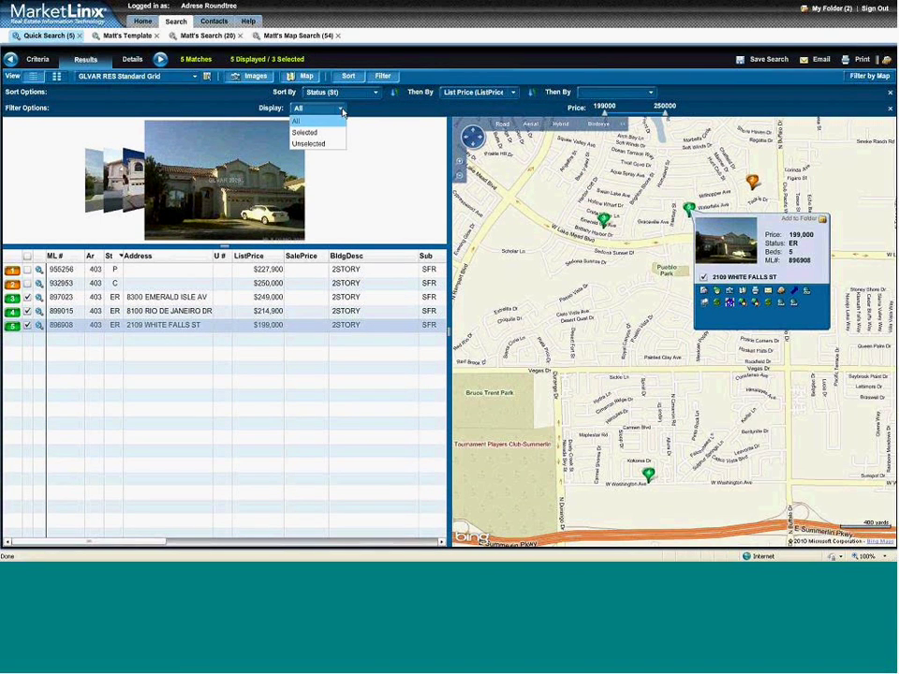
- Display only the Selected listings, view them as thumbnails, then return to the grid
{"action": "left_click", "coordinate": [305, 129]}
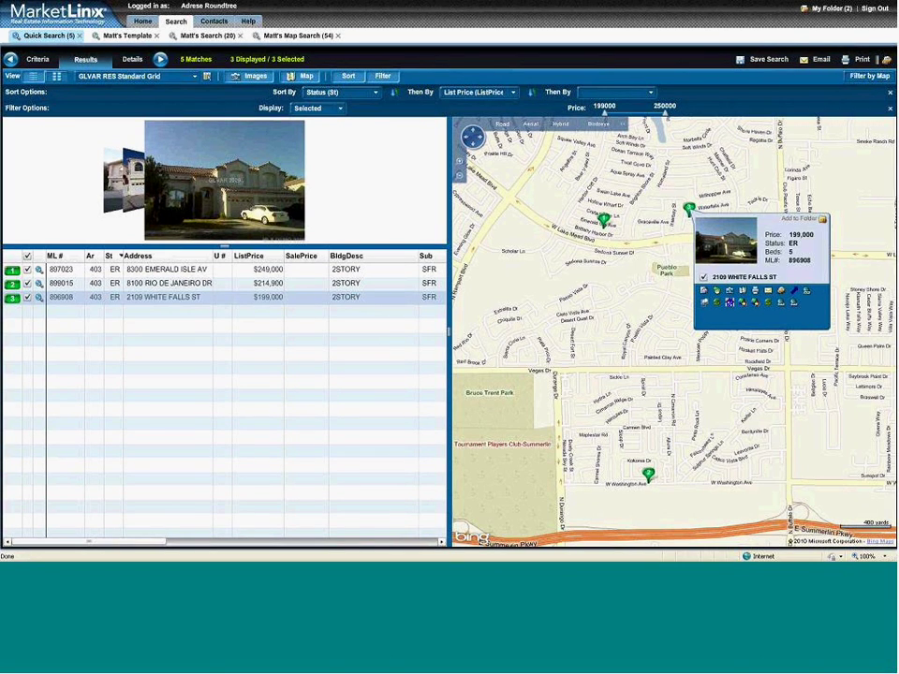
{"action": "left_click", "coordinate": [57, 77]}
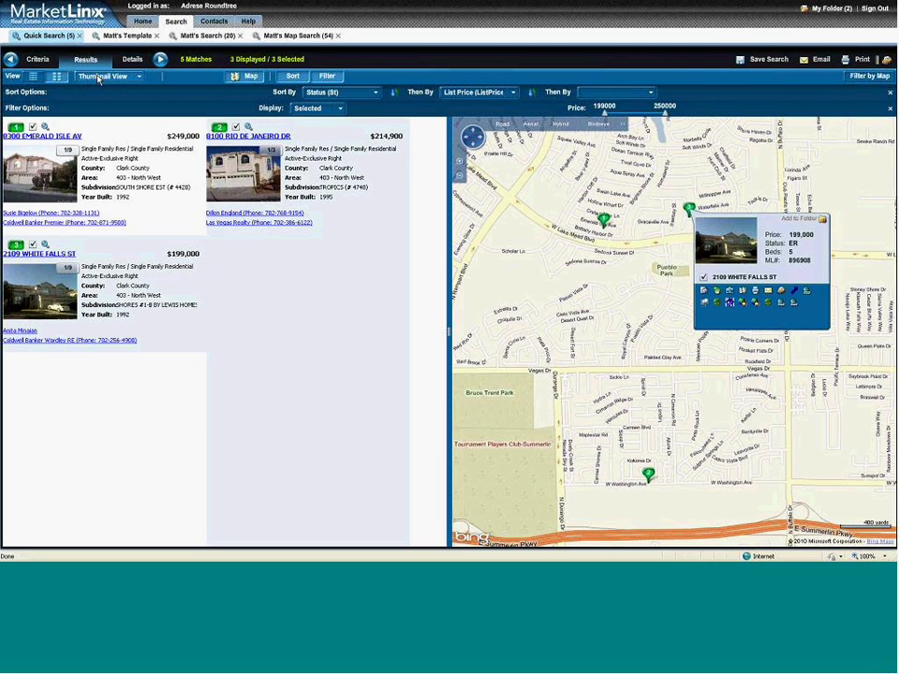
{"action": "left_click", "coordinate": [33, 76]}
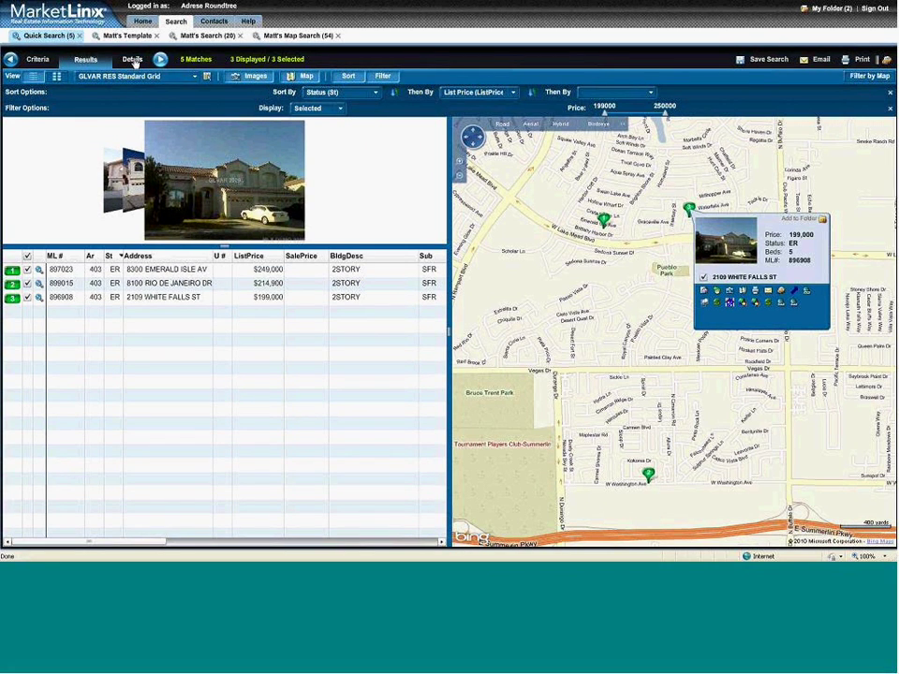
{"action": "left_click", "coordinate": [132, 60]}
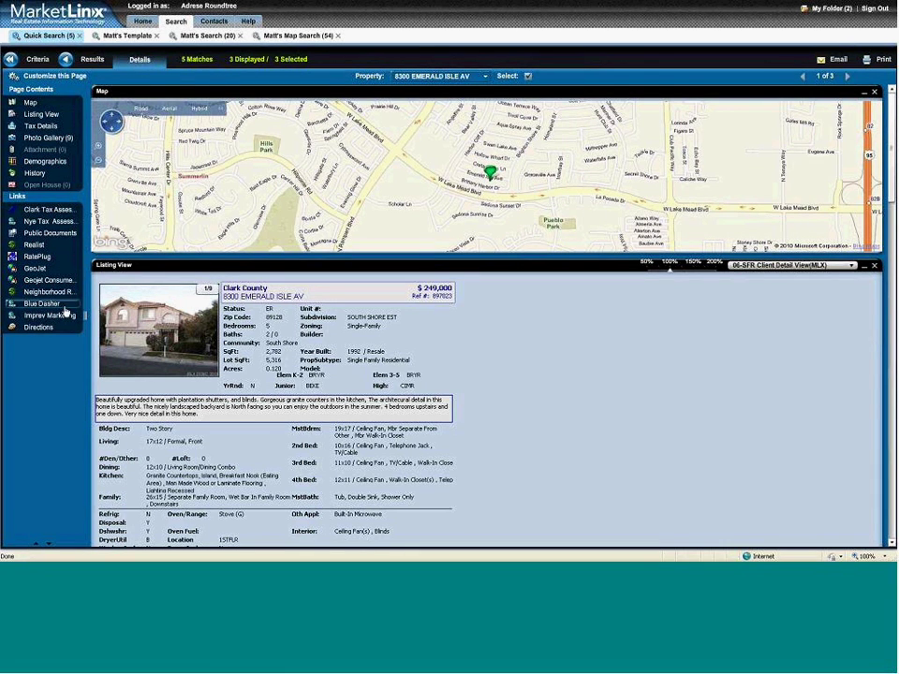
{"action": "left_click", "coordinate": [53, 79]}
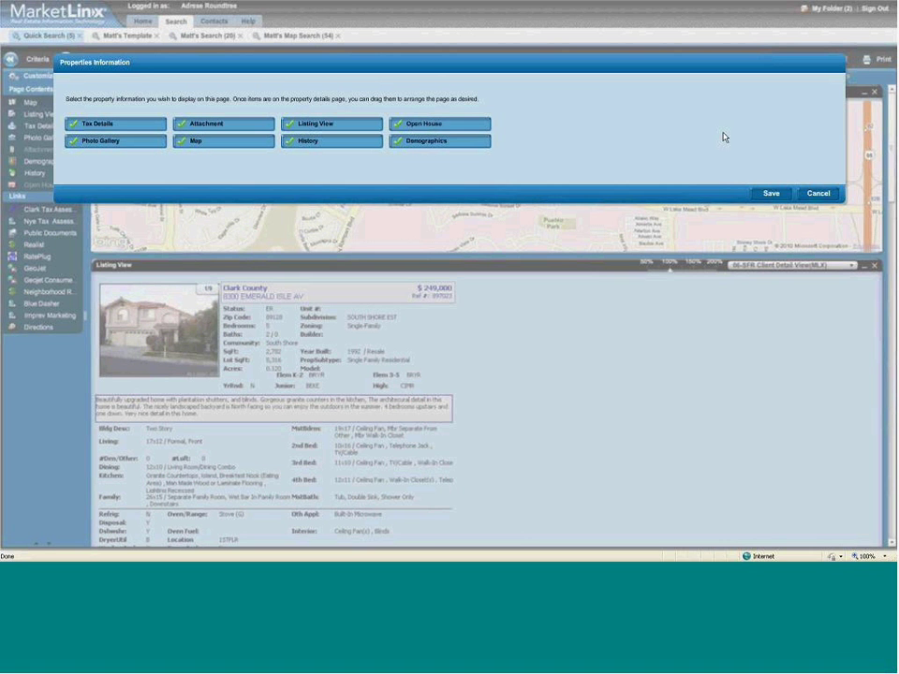
{"action": "left_click", "coordinate": [818, 193]}
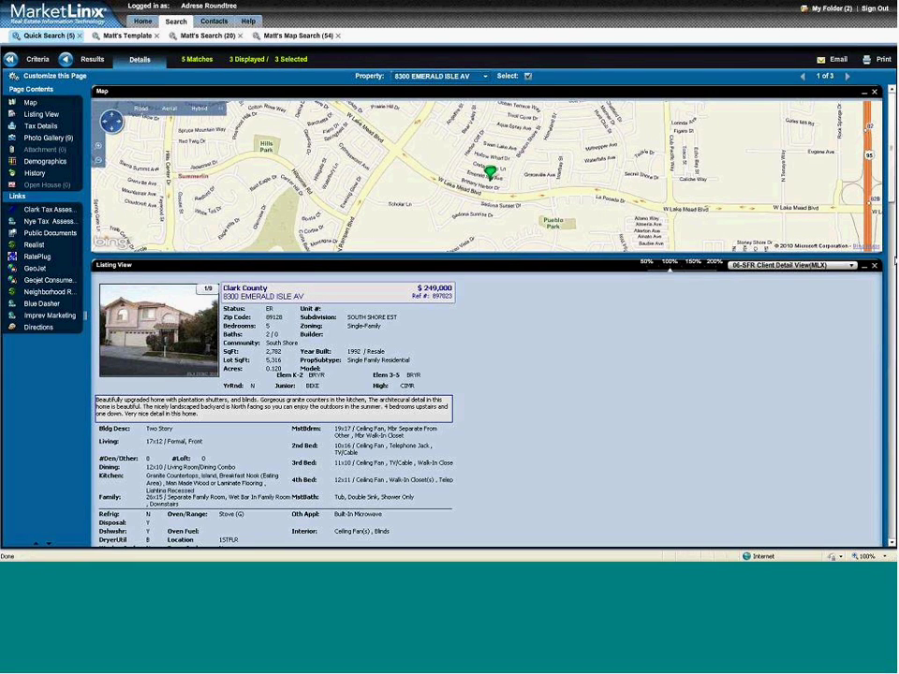
- Browse the listing view, photo gallery and ZIP 89128 demographics for the $249,000 house
{"action": "scroll", "coordinate": [637, 218], "scroll_direction": "down", "scroll_amount": 3}
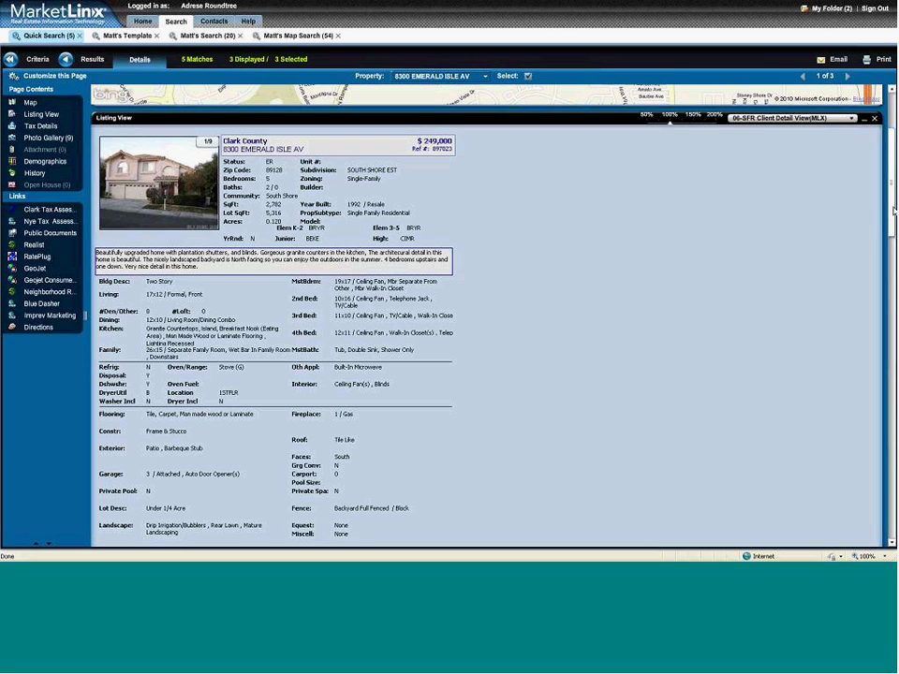
{"action": "left_click_drag", "start_coordinate": [892, 208], "coordinate": [893, 454]}
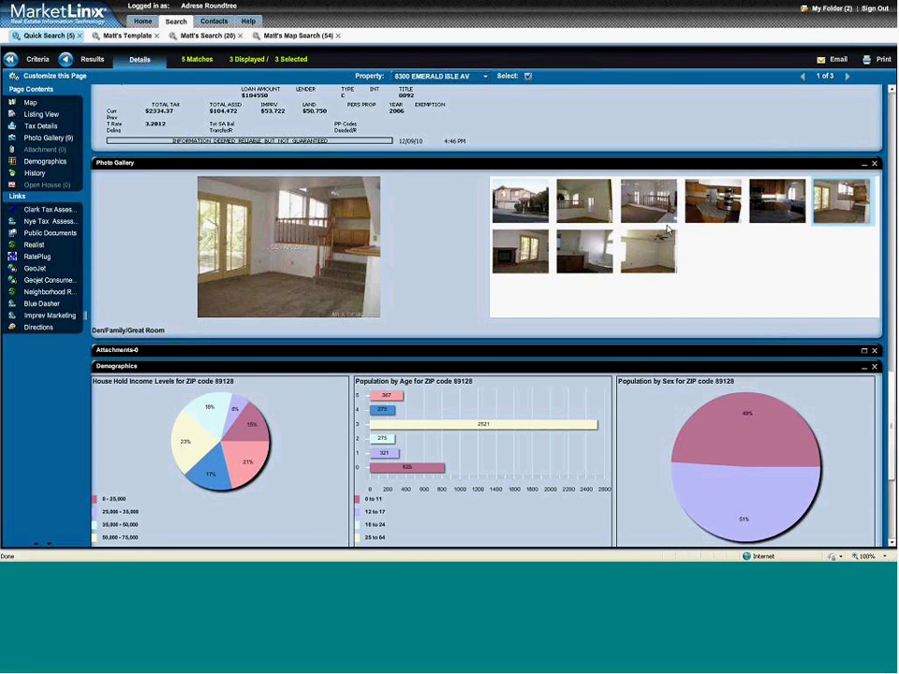
{"action": "left_click", "coordinate": [530, 217]}
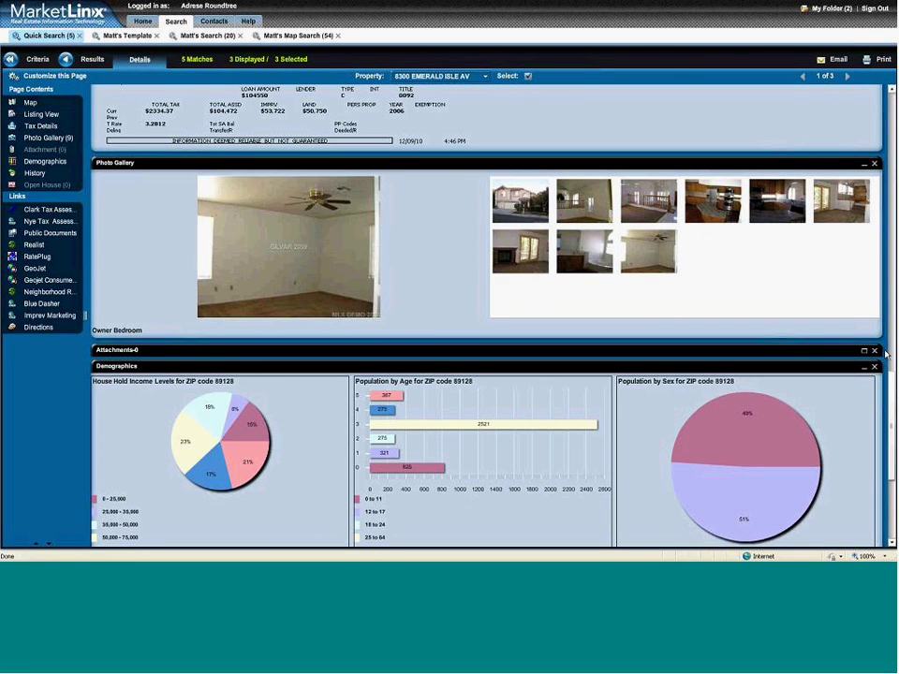
{"action": "scroll", "coordinate": [891, 398], "scroll_direction": "down", "scroll_amount": 5}
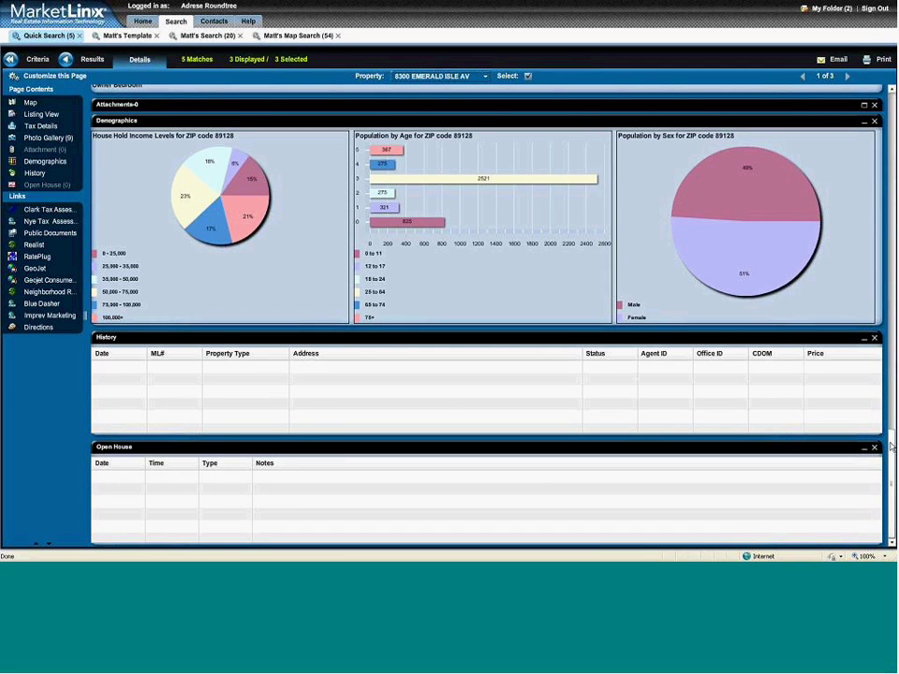
{"action": "scroll", "coordinate": [891, 447], "scroll_direction": "up", "scroll_amount": 5}
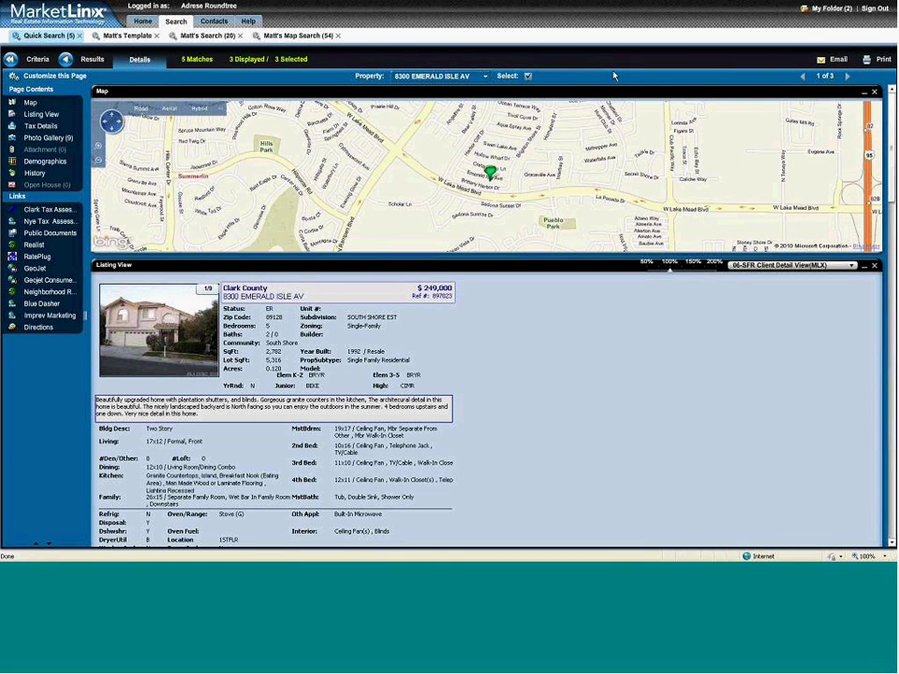
- Return to the Quick Search criteria map, then go to the Home page
{"action": "left_click", "coordinate": [31, 60]}
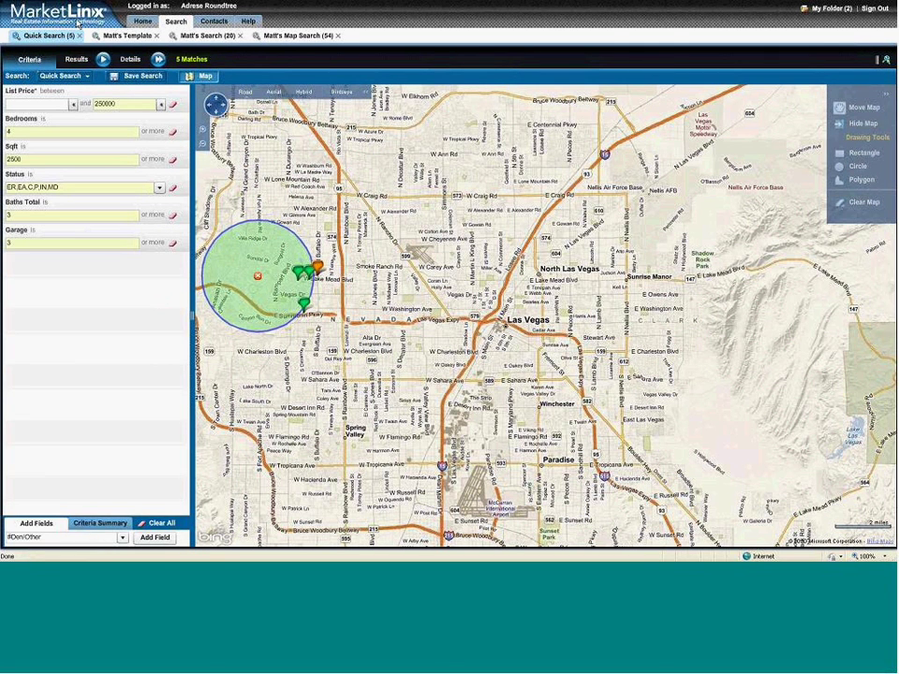
{"action": "left_click", "coordinate": [142, 23]}
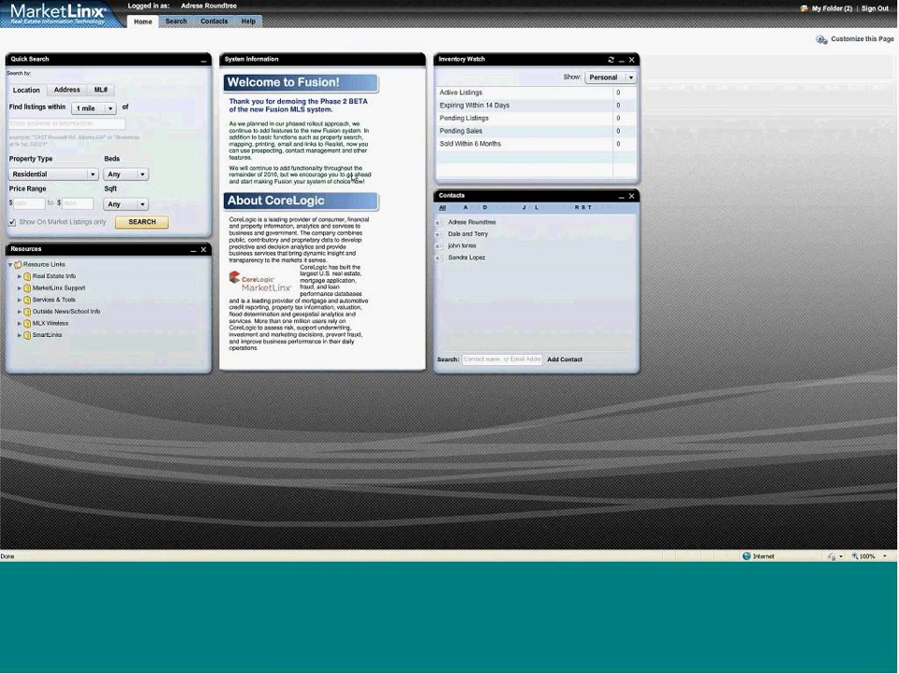